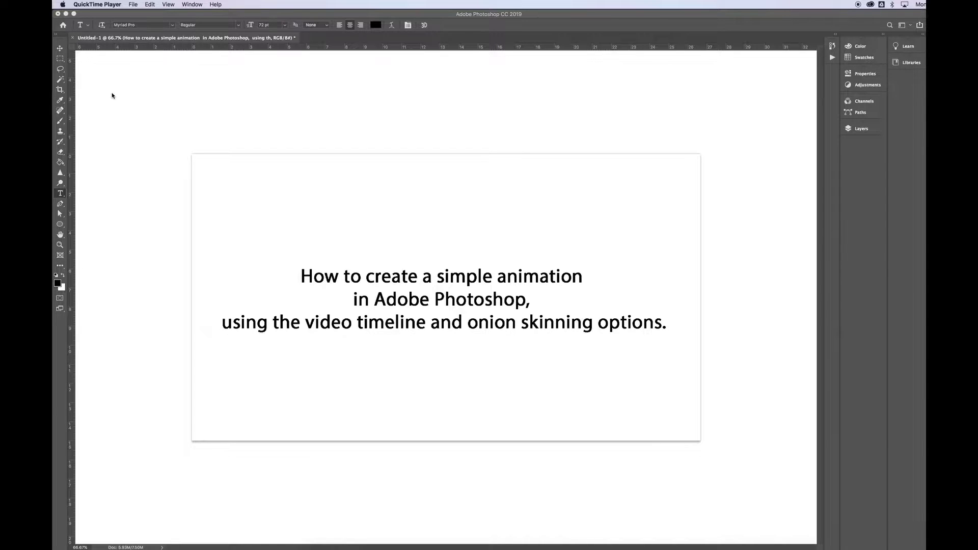
Create a new HDTV 1080p Film & Video document named 'GrowingAnimation' plus the author's name
{"action": "left_click", "coordinate": [136, 17]}
{"action": "left_click", "coordinate": [123, 6]}
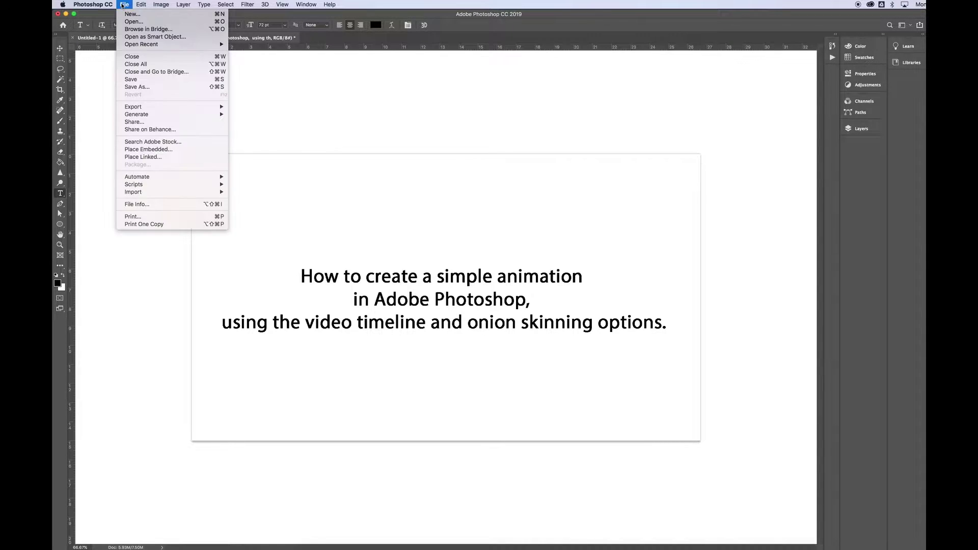
{"action": "left_click", "coordinate": [127, 18]}
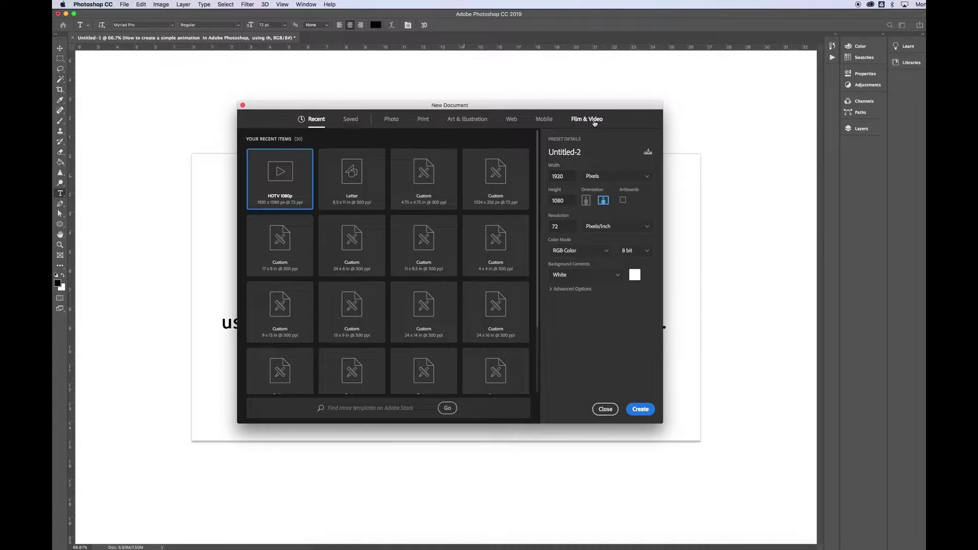
{"action": "left_click", "coordinate": [594, 123]}
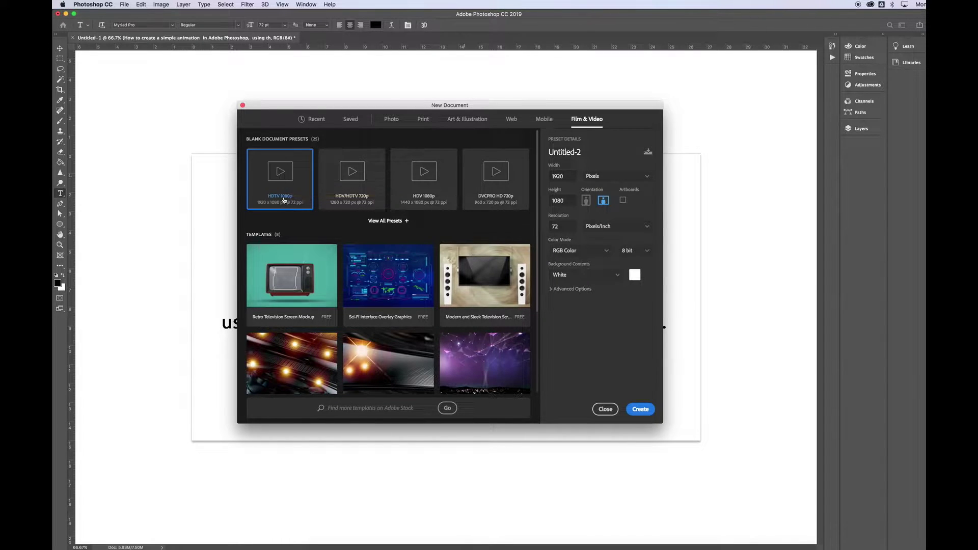
{"action": "triple_click", "coordinate": [587, 151]}
{"action": "type", "text": "Grow"}
{"action": "type", "text": "ing"}
{"action": "type", "text": "Animation"}
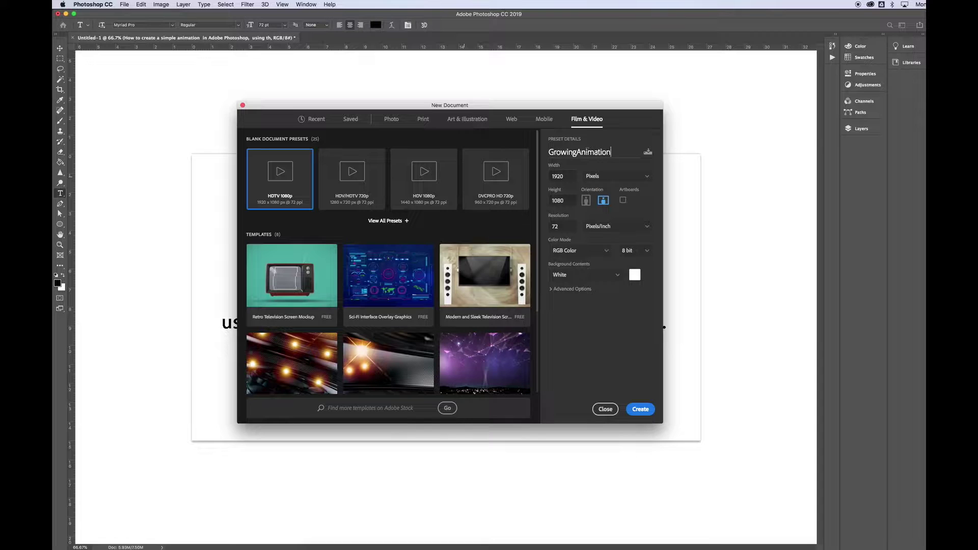
{"action": "type", "text": "JoshHeckend"}
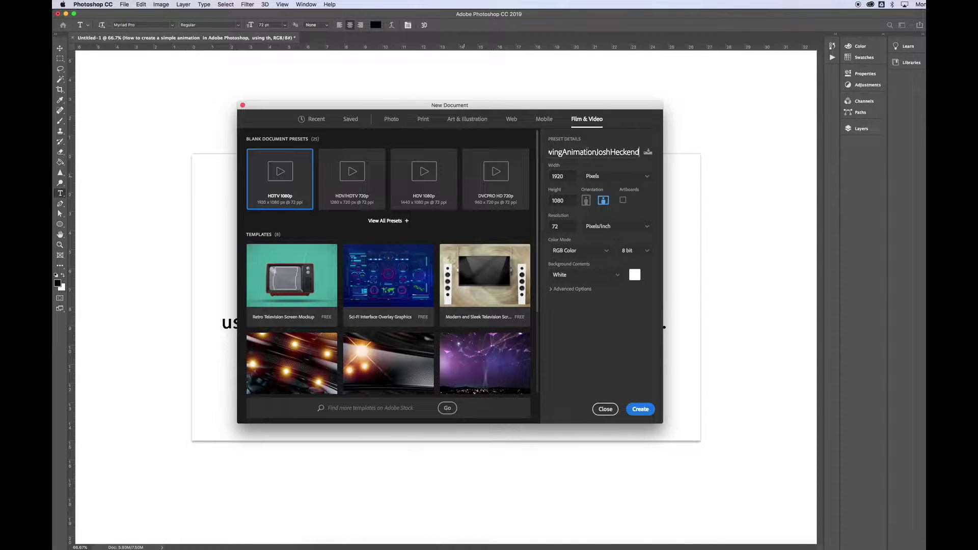
{"action": "type", "text": "orf"}
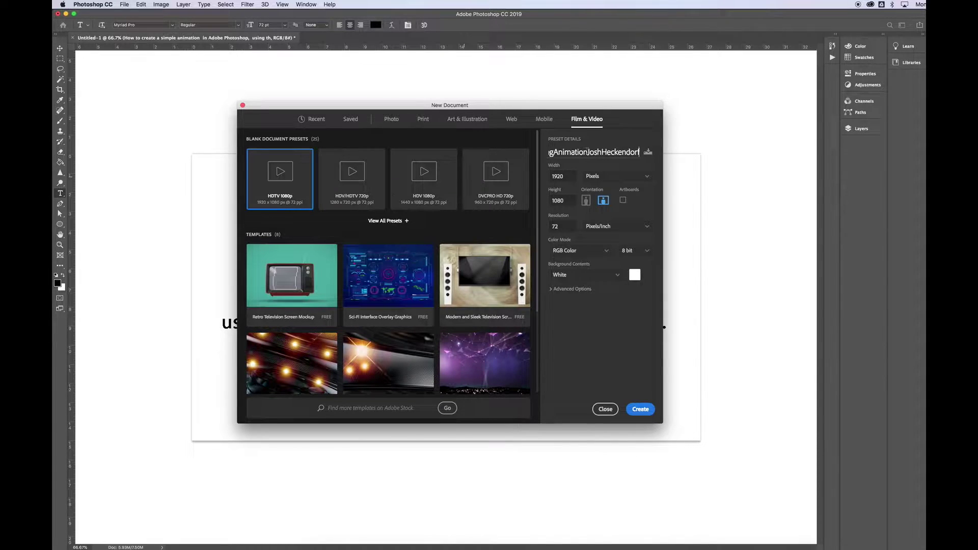
{"action": "left_click", "coordinate": [641, 410]}
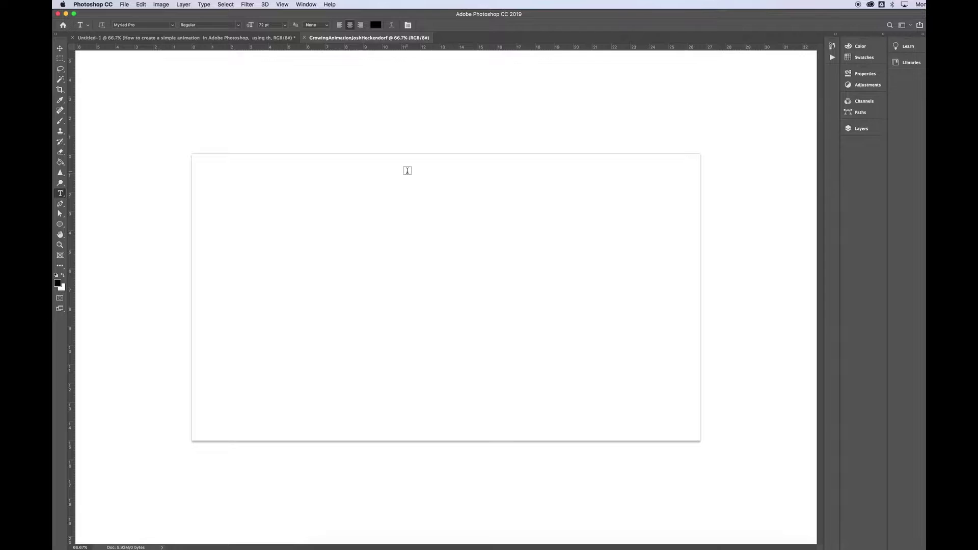
Show the Timeline and Layers panels from the Window menu
{"action": "left_click", "coordinate": [307, 5]}
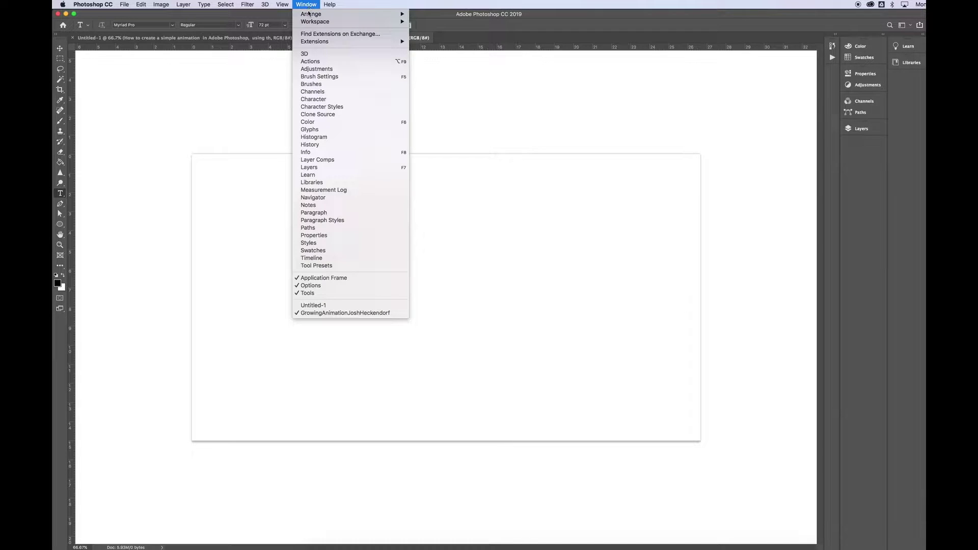
{"action": "left_click", "coordinate": [316, 258]}
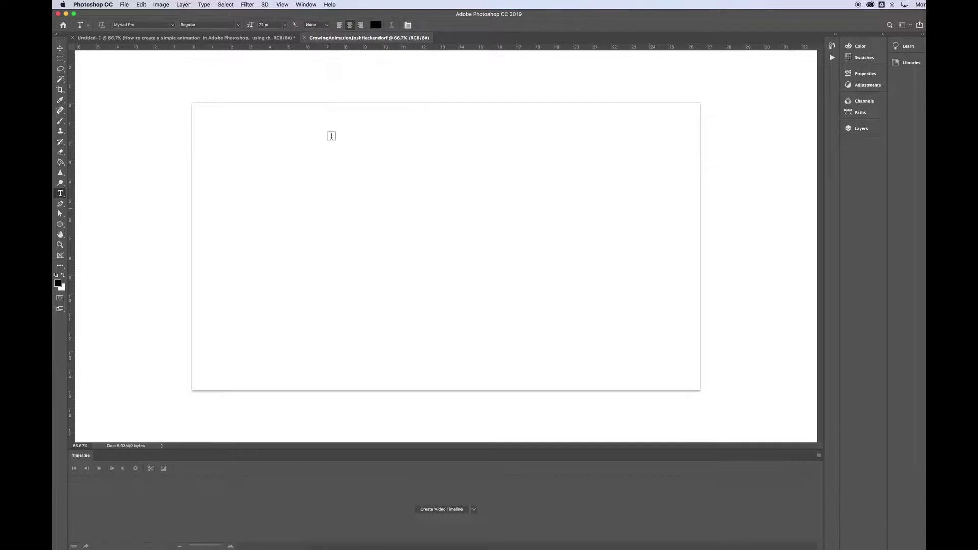
{"action": "left_click", "coordinate": [307, 5]}
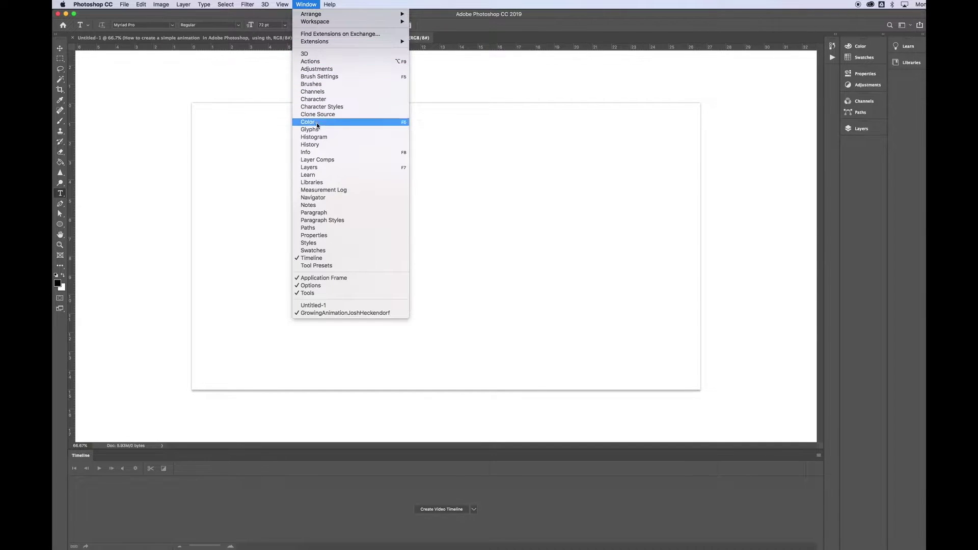
{"action": "left_click", "coordinate": [309, 168]}
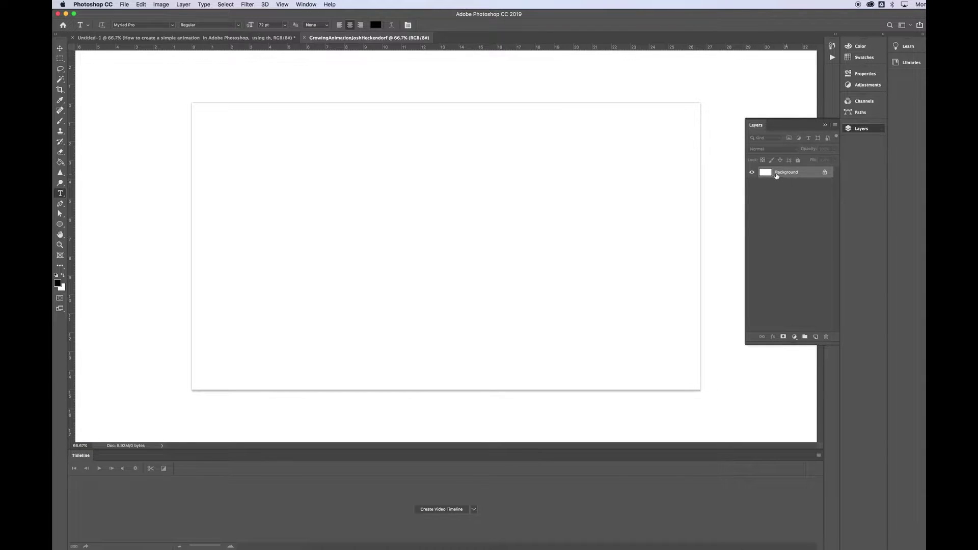
Convert the locked Background into Layer 0, then toggle Lock All on and off
{"action": "left_click", "coordinate": [825, 174]}
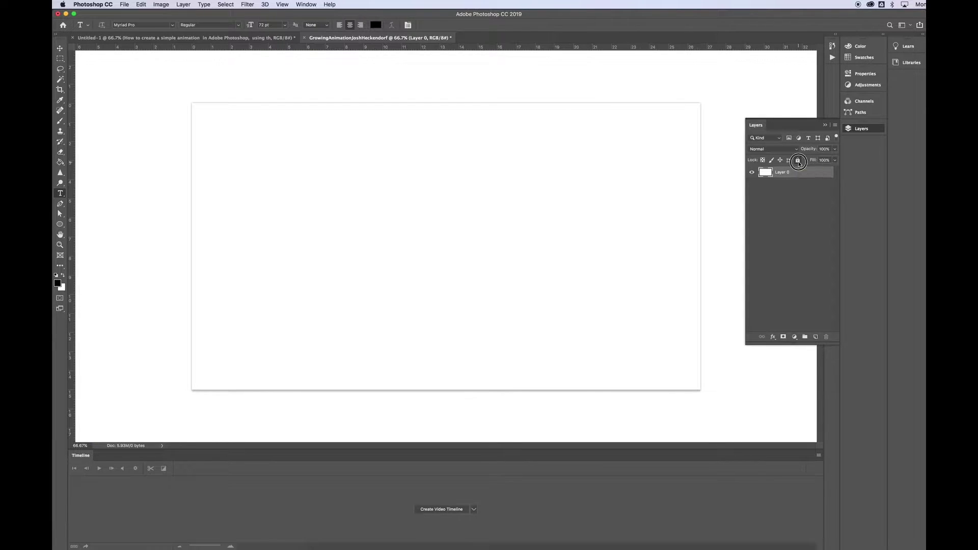
{"action": "left_click", "coordinate": [799, 160]}
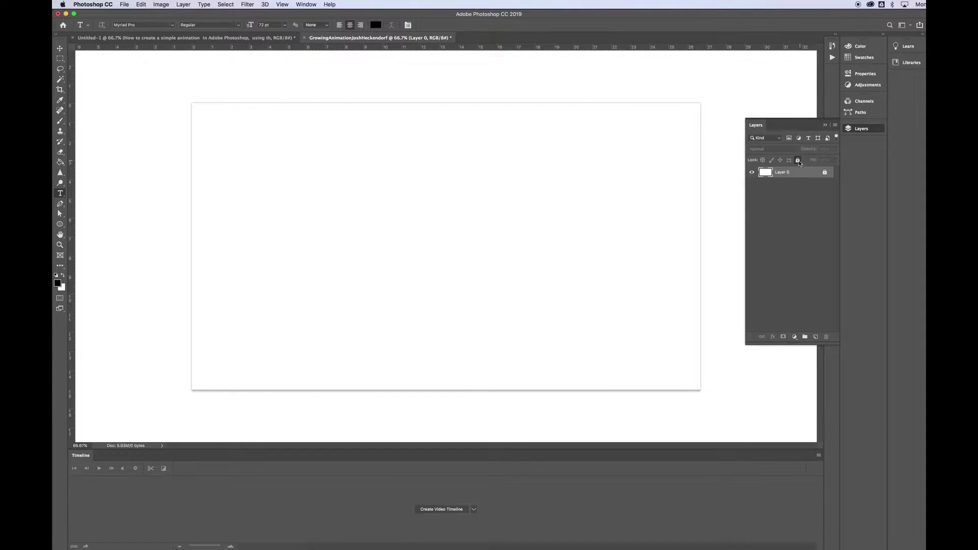
{"action": "left_click", "coordinate": [824, 173]}
With the Paint Bucket, fill the canvas black, then pick bright red and fill it red
{"action": "left_click", "coordinate": [60, 162]}
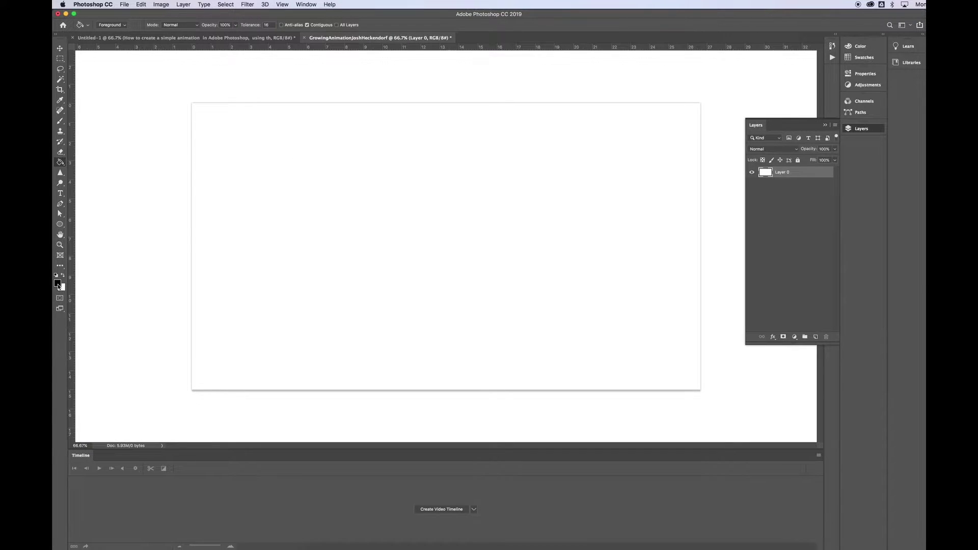
{"action": "left_click", "coordinate": [382, 263]}
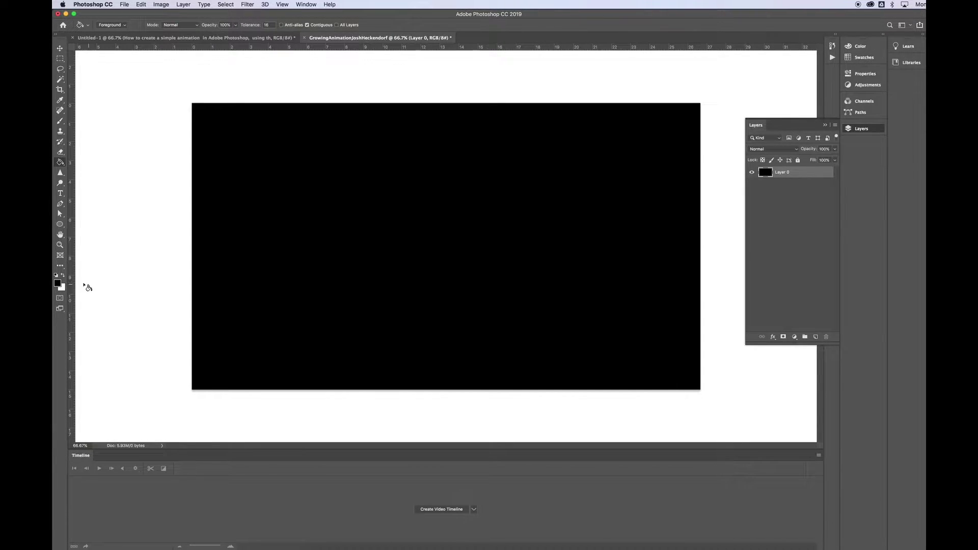
{"action": "left_click", "coordinate": [58, 283]}
{"action": "left_click", "coordinate": [262, 174]}
{"action": "left_click_drag", "start_coordinate": [263, 175], "coordinate": [274, 151]}
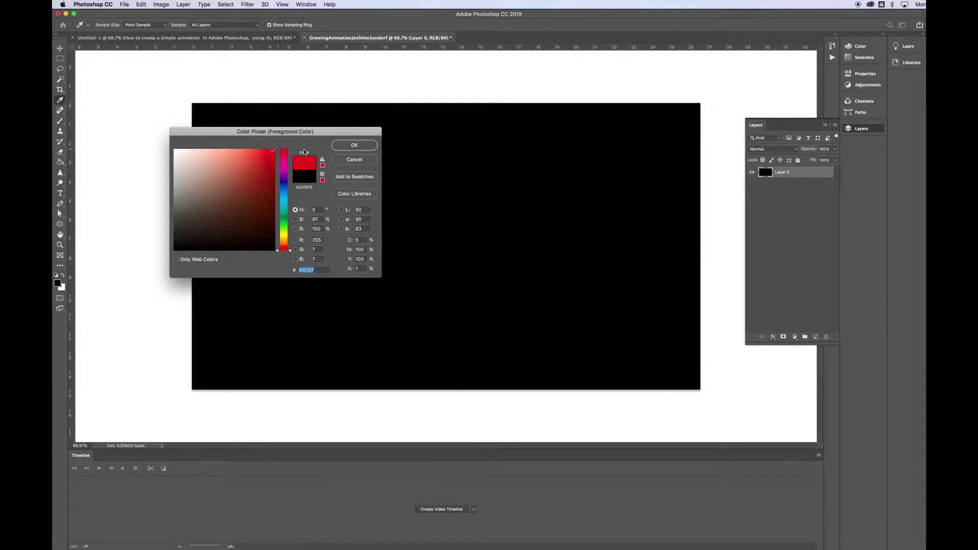
{"action": "left_click", "coordinate": [355, 145]}
{"action": "left_click", "coordinate": [370, 238]}
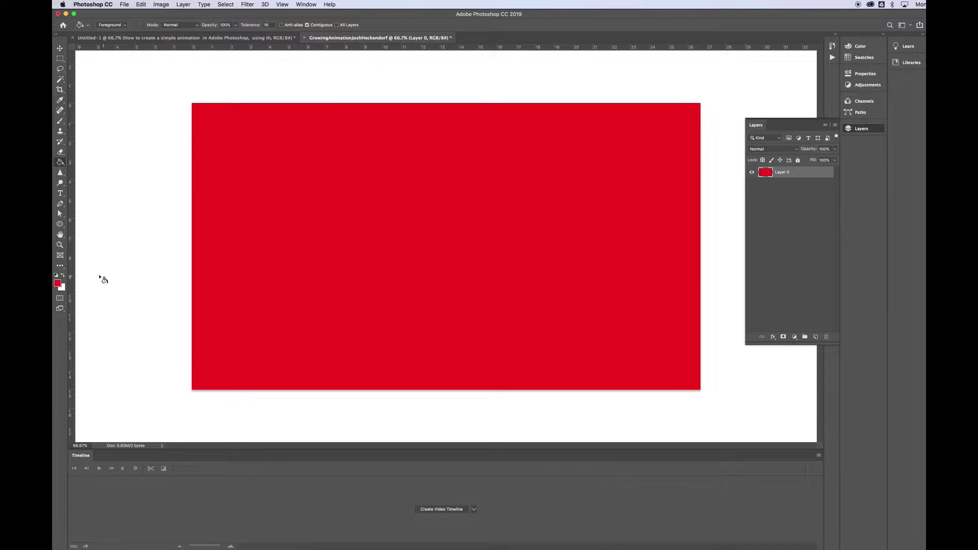
Swap colours to fill the canvas white again, and lock all of Layer 0
{"action": "left_click", "coordinate": [63, 277]}
{"action": "left_click", "coordinate": [332, 274]}
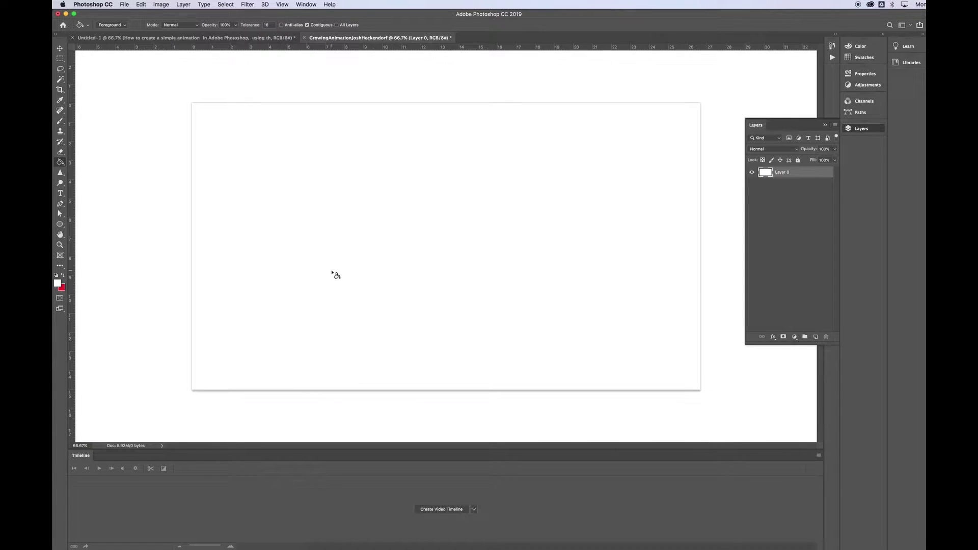
{"action": "left_click", "coordinate": [798, 160]}
Create a video timeline for Layer 0 from the Timeline panel dropdown
{"action": "left_click", "coordinate": [472, 510]}
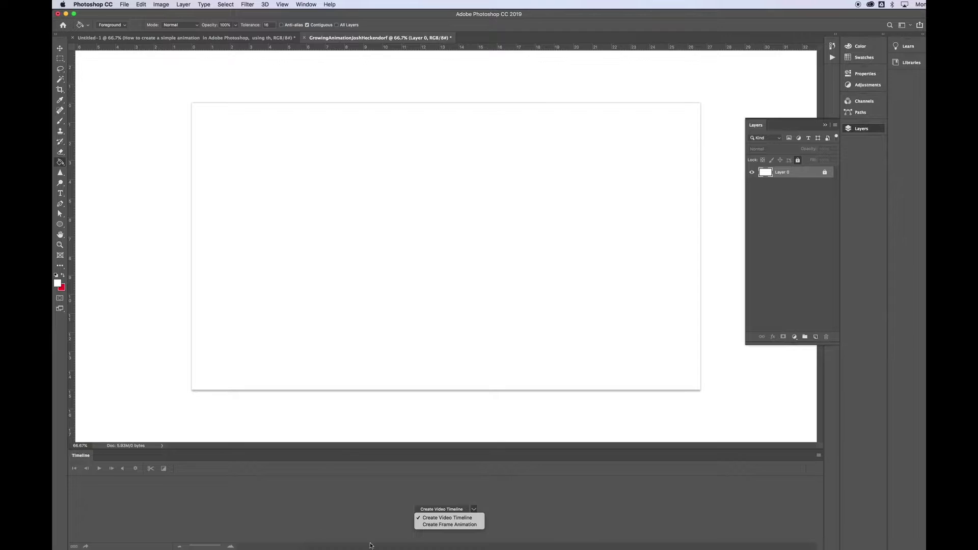
{"action": "left_click", "coordinate": [458, 518]}
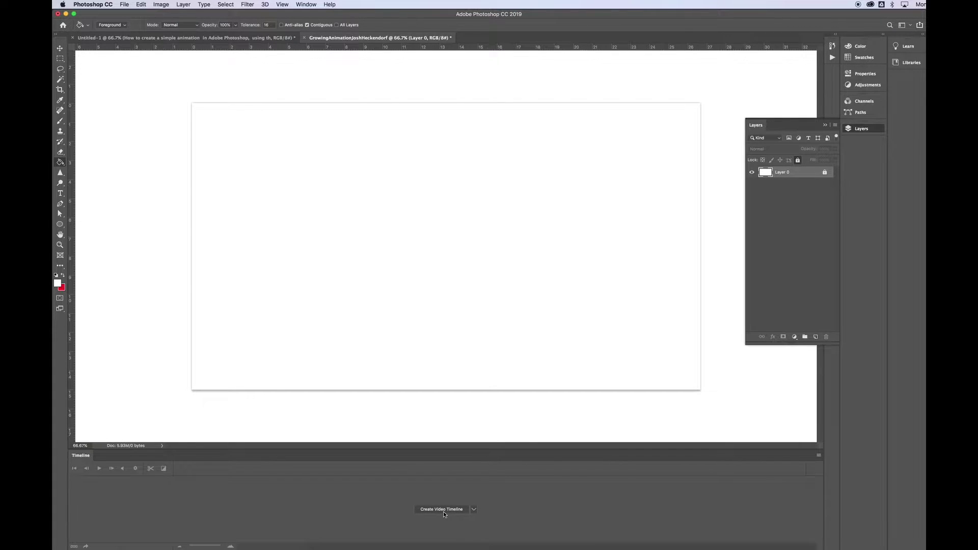
{"action": "left_click", "coordinate": [443, 511]}
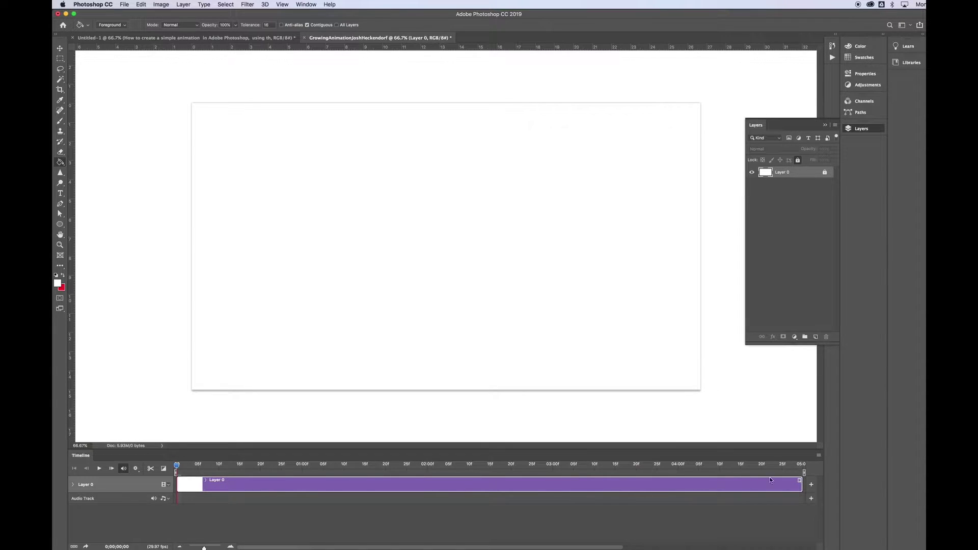
Adjust the timeline zoom and add a new empty Layer 1 above Layer 0
{"action": "left_click_drag", "start_coordinate": [204, 547], "coordinate": [196, 548]}
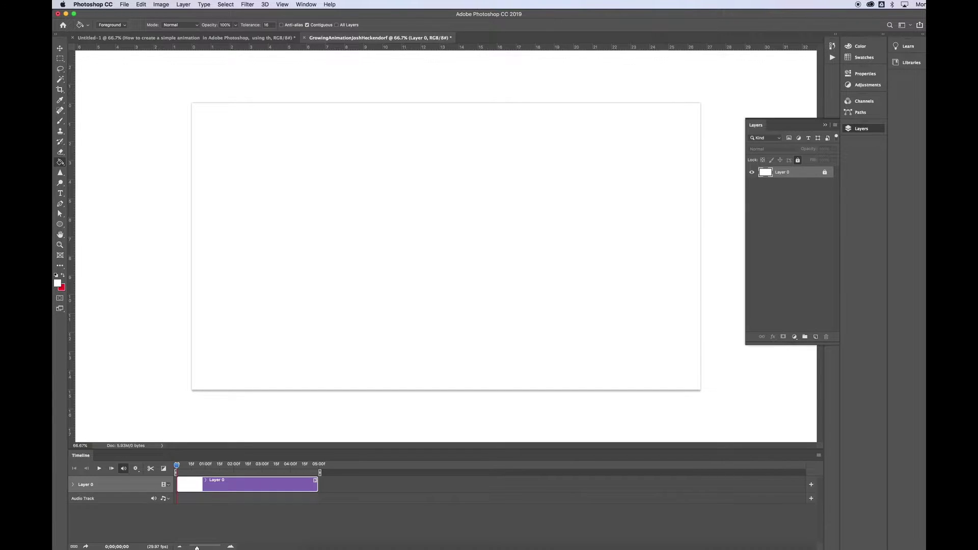
{"action": "left_click_drag", "start_coordinate": [197, 547], "coordinate": [202, 548]}
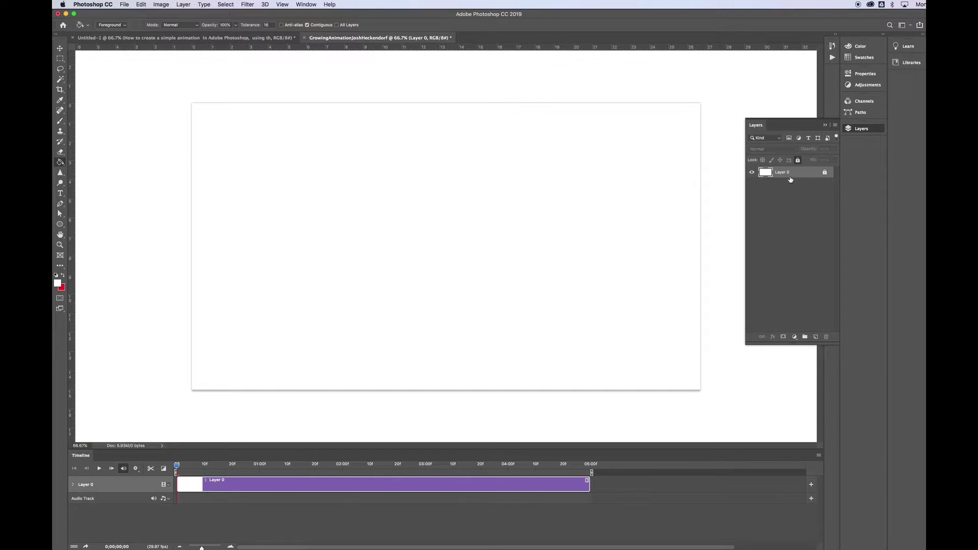
{"action": "left_click", "coordinate": [816, 337]}
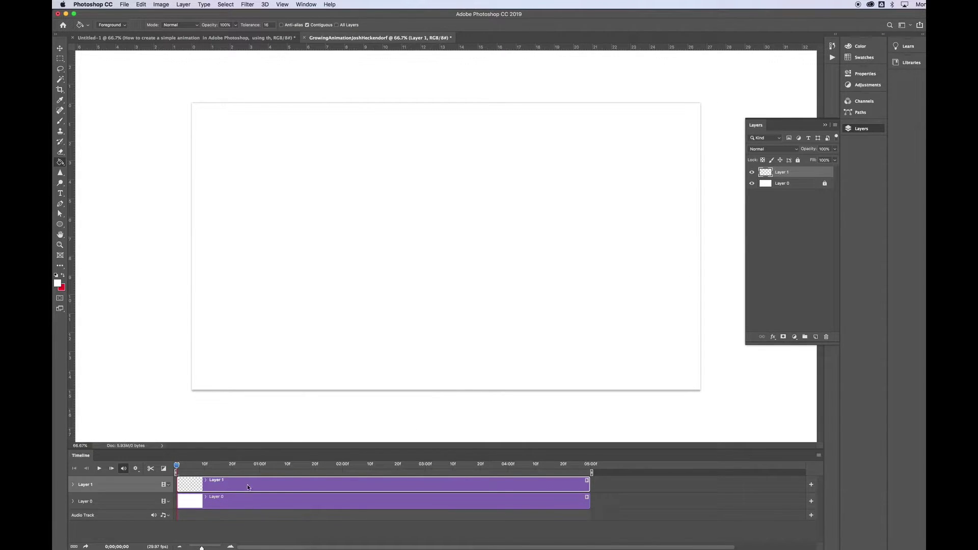
Paint a test black spiral at the canvas centre with the Brush and default colours
{"action": "left_click", "coordinate": [60, 122]}
{"action": "key", "text": "d"}
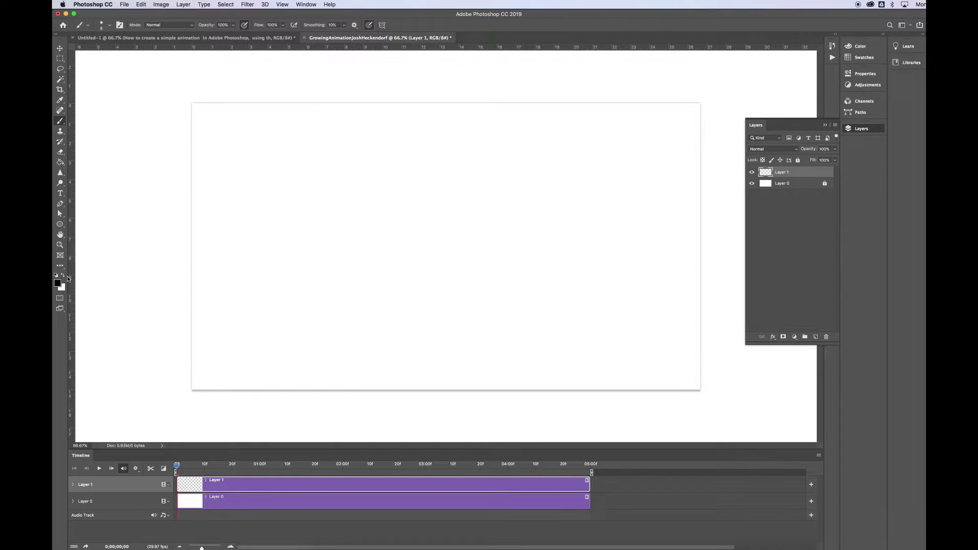
{"action": "mouse_move", "coordinate": [416, 264]}
{"action": "left_mouse_down"}
{"action": "mouse_move", "coordinate": [444, 222]}
{"action": "mouse_move", "coordinate": [372, 298]}
{"action": "mouse_move", "coordinate": [411, 327]}
{"action": "left_mouse_up"}
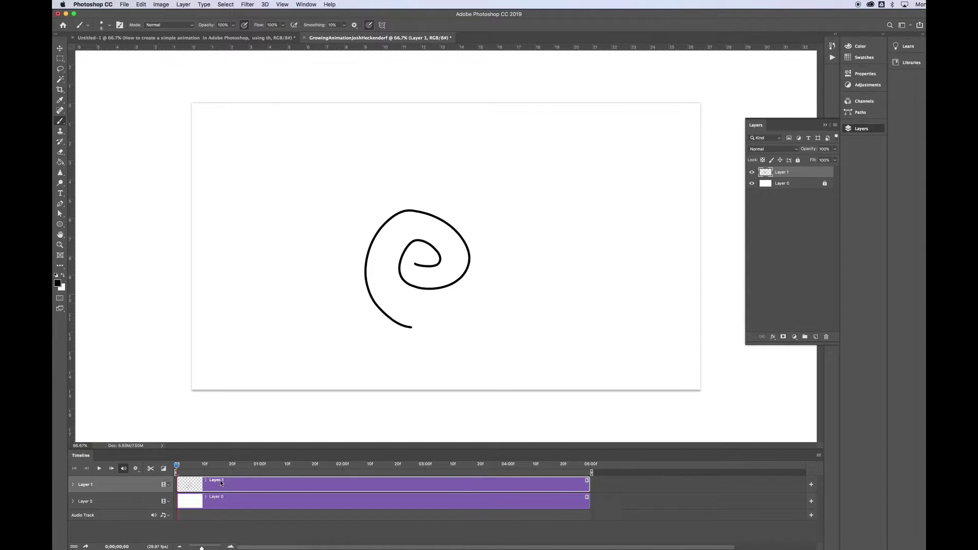
Scrub the playhead to about frame 23 and back to 17, then undo the spiral and Layer 1
{"action": "left_click_drag", "start_coordinate": [177, 465], "coordinate": [425, 470]}
{"action": "left_click_drag", "start_coordinate": [428, 468], "coordinate": [229, 475]}
{"action": "key", "text": "super+z"}
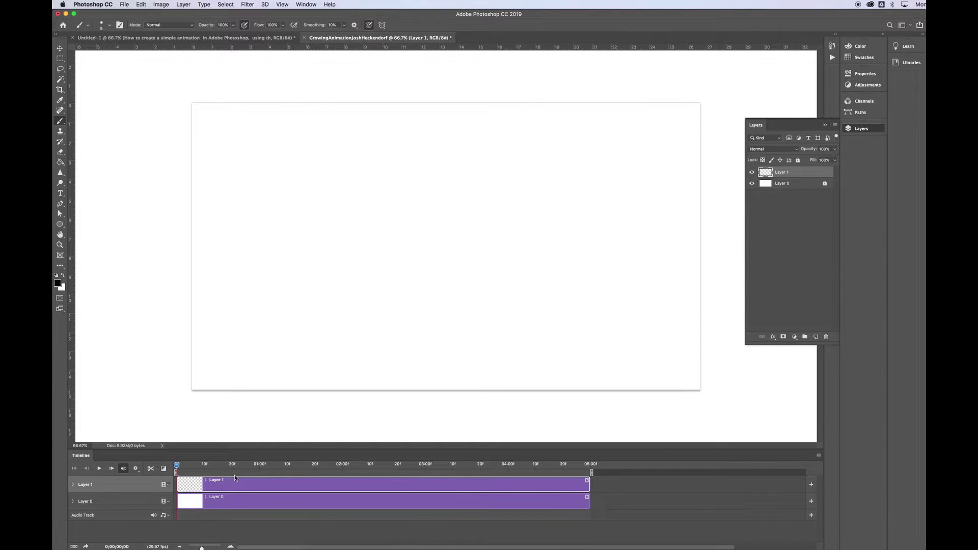
{"action": "key", "text": "super+z"}
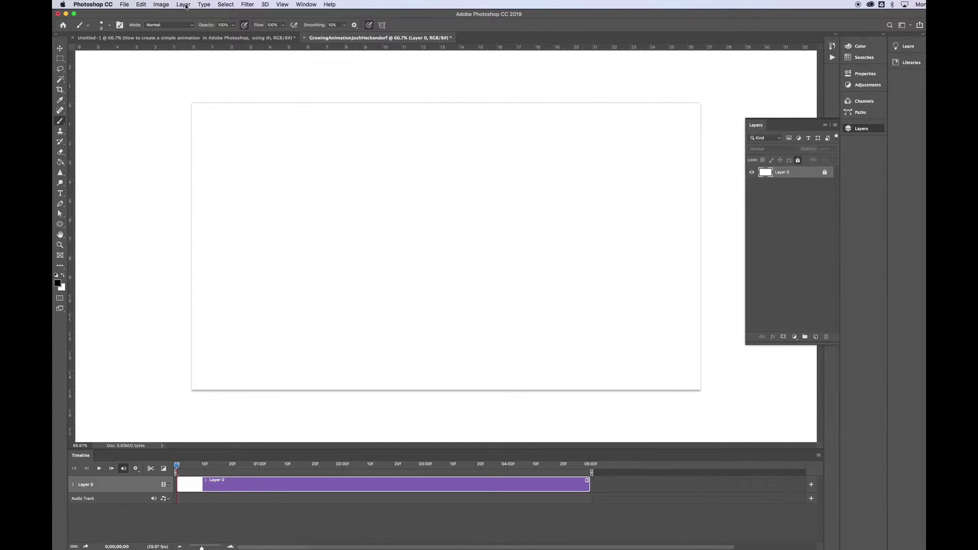
Add Layer 1 via Layer > Video Layers > New Blank Video Layer
{"action": "left_click", "coordinate": [185, 5]}
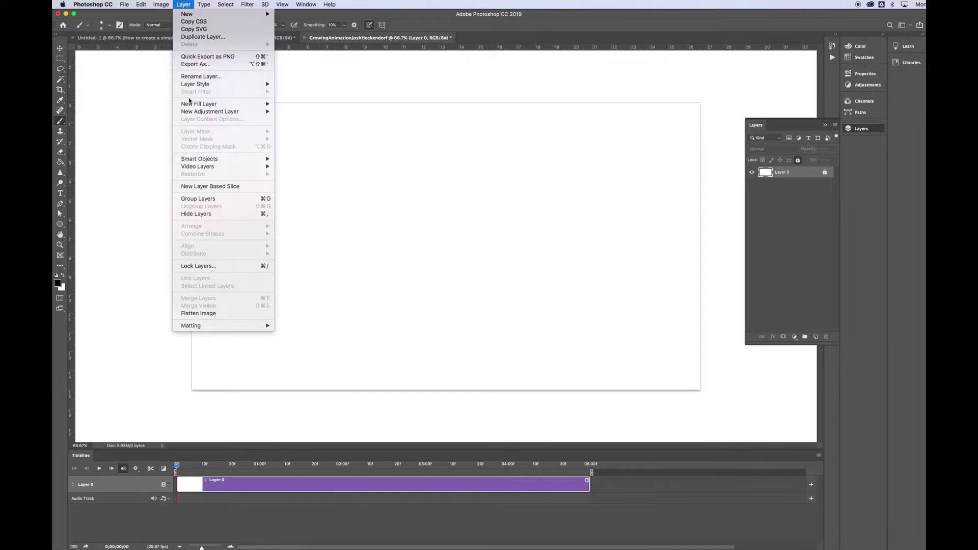
{"action": "mouse_move", "coordinate": [198, 170]}
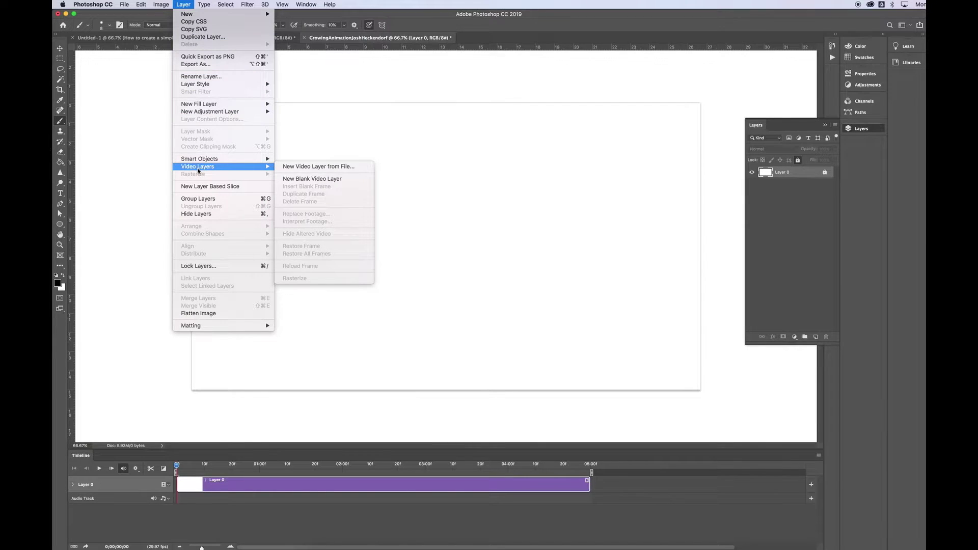
{"action": "left_click", "coordinate": [302, 179]}
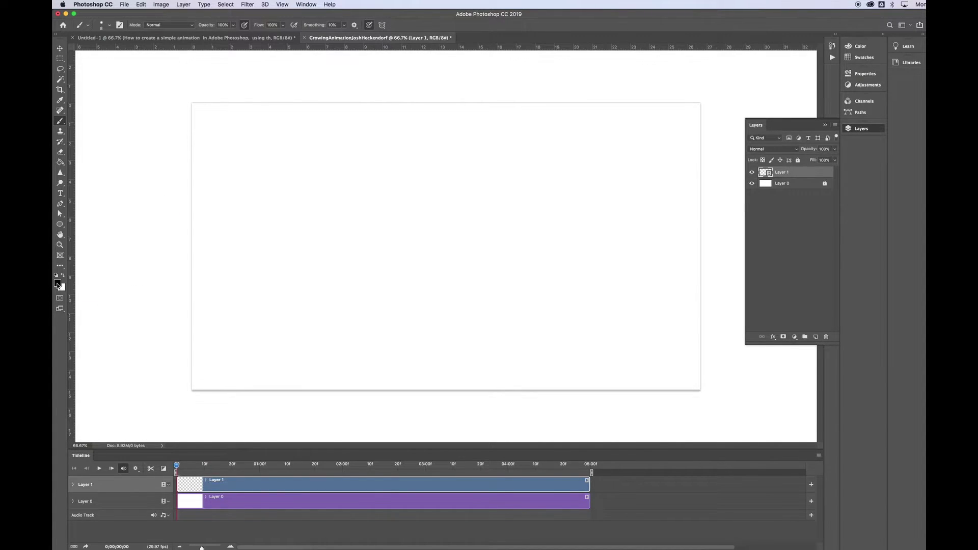
Set the brush to 8 px size with 82% hardness, then return the playhead to frame 0
{"action": "left_click", "coordinate": [109, 28]}
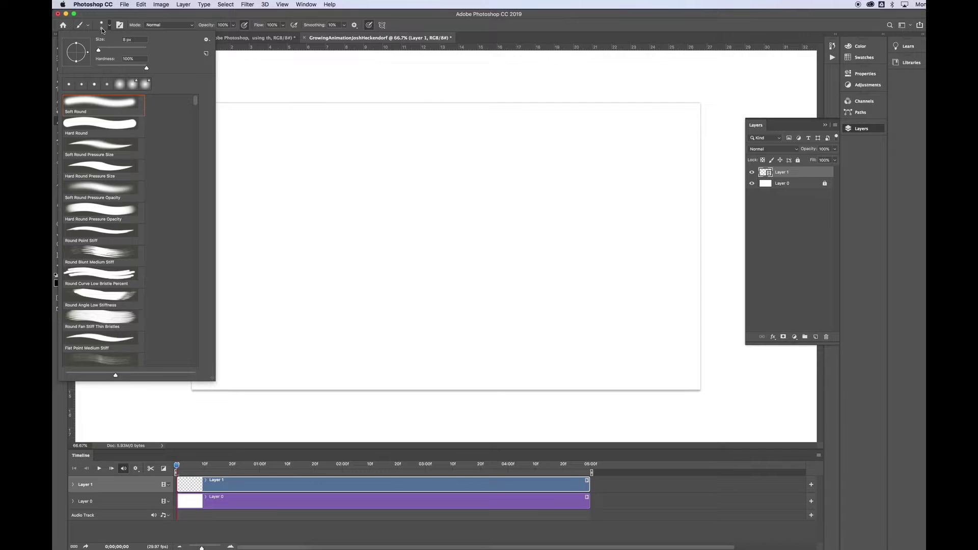
{"action": "mouse_move", "coordinate": [100, 47]}
{"action": "left_mouse_down"}
{"action": "mouse_move", "coordinate": [125, 50]}
{"action": "mouse_move", "coordinate": [99, 51]}
{"action": "left_mouse_up"}
{"action": "type", "text": "8"}
{"action": "left_click_drag", "start_coordinate": [146, 68], "coordinate": [158, 68]}
{"action": "left_click", "coordinate": [205, 447]}
{"action": "left_click", "coordinate": [175, 466]}
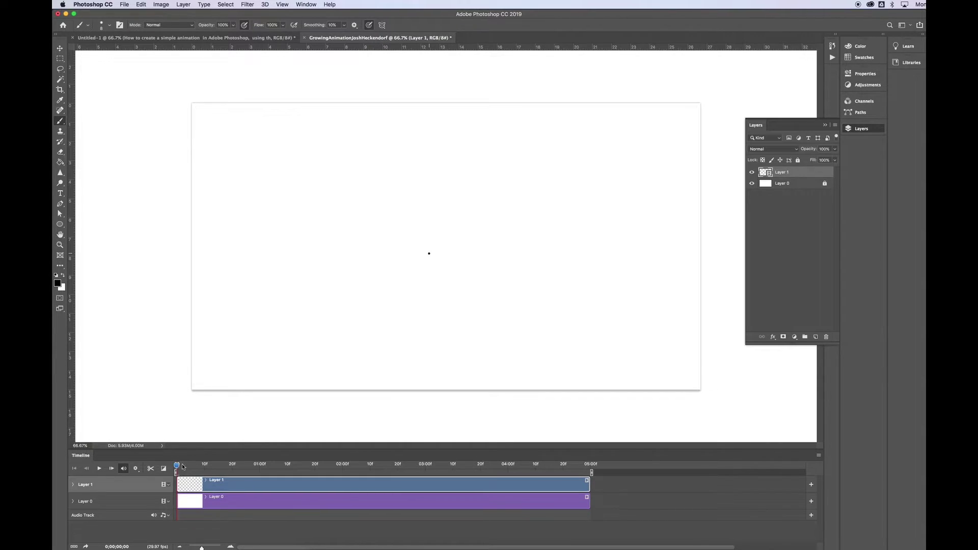
Paint a small circle on frame 1 and a larger freehand circle on frame 2
{"action": "left_click", "coordinate": [111, 469]}
{"action": "left_click_drag", "start_coordinate": [430, 249], "coordinate": [431, 256]}
{"action": "left_click", "coordinate": [112, 468]}
{"action": "mouse_move", "coordinate": [427, 267]}
{"action": "left_mouse_down"}
{"action": "mouse_move", "coordinate": [424, 242]}
{"action": "mouse_move", "coordinate": [434, 274]}
{"action": "mouse_move", "coordinate": [444, 242]}
{"action": "mouse_move", "coordinate": [392, 263]}
{"action": "mouse_move", "coordinate": [431, 276]}
{"action": "left_mouse_up"}
Advance past frame 3 to check the animation, then step back to the first frame
{"action": "left_click", "coordinate": [111, 468]}
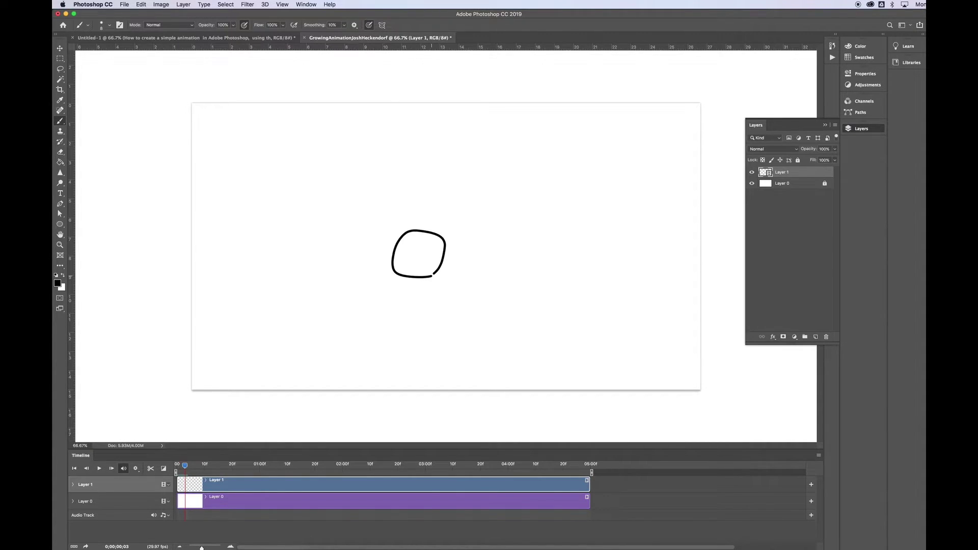
{"action": "left_click", "coordinate": [112, 471]}
{"action": "left_click", "coordinate": [87, 470]}
{"action": "left_click", "coordinate": [87, 470]}
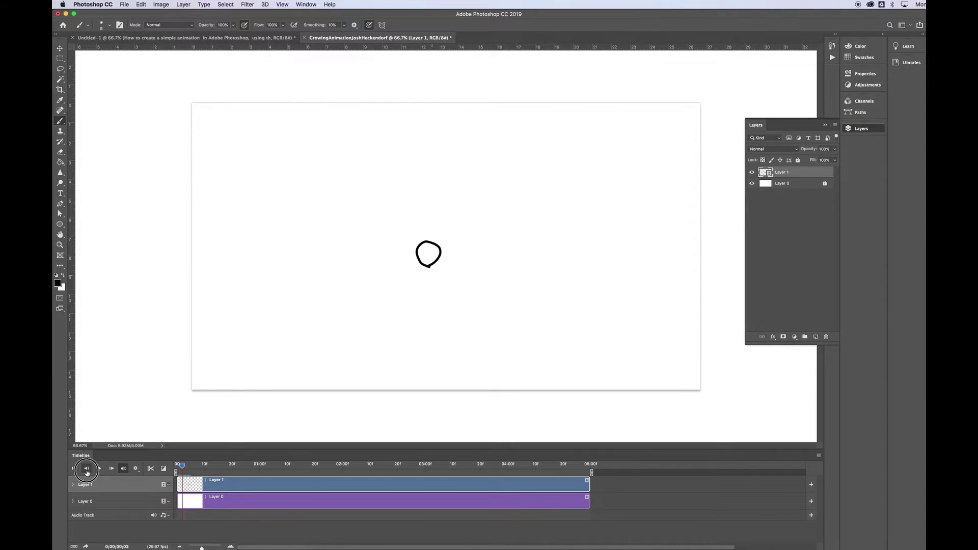
{"action": "left_click", "coordinate": [87, 470]}
{"action": "left_click", "coordinate": [87, 470]}
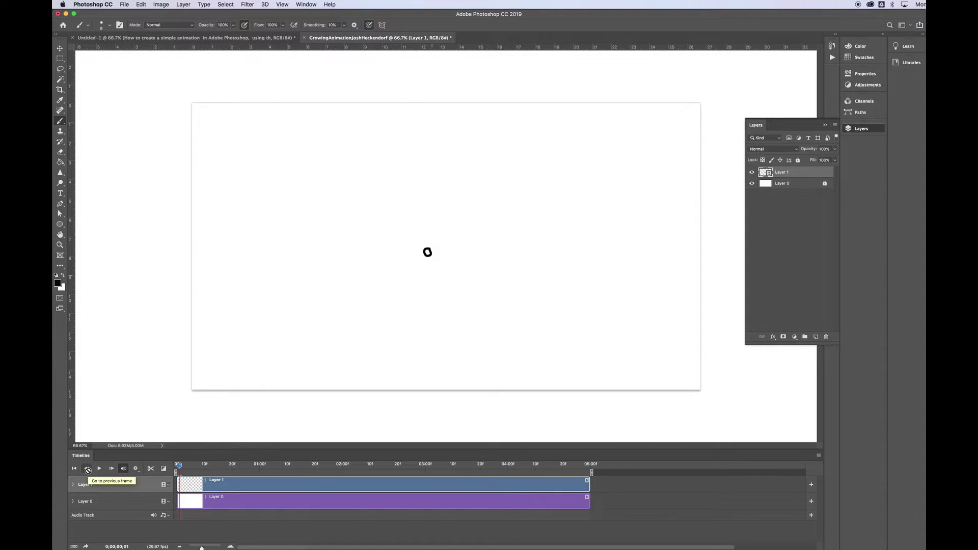
Undo the test circles and enable onion skins from the Timeline flyout menu
{"action": "key", "text": "super+z"}
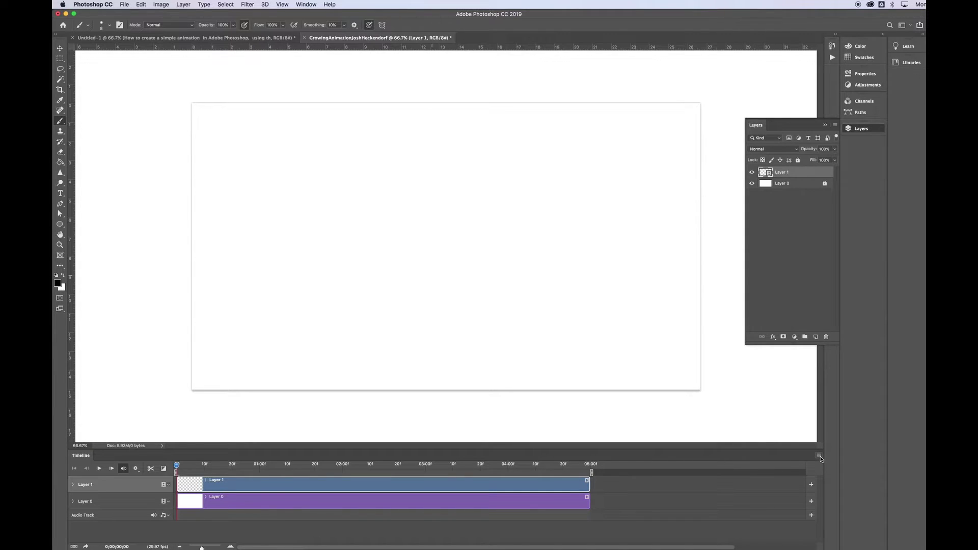
{"action": "left_click", "coordinate": [819, 456]}
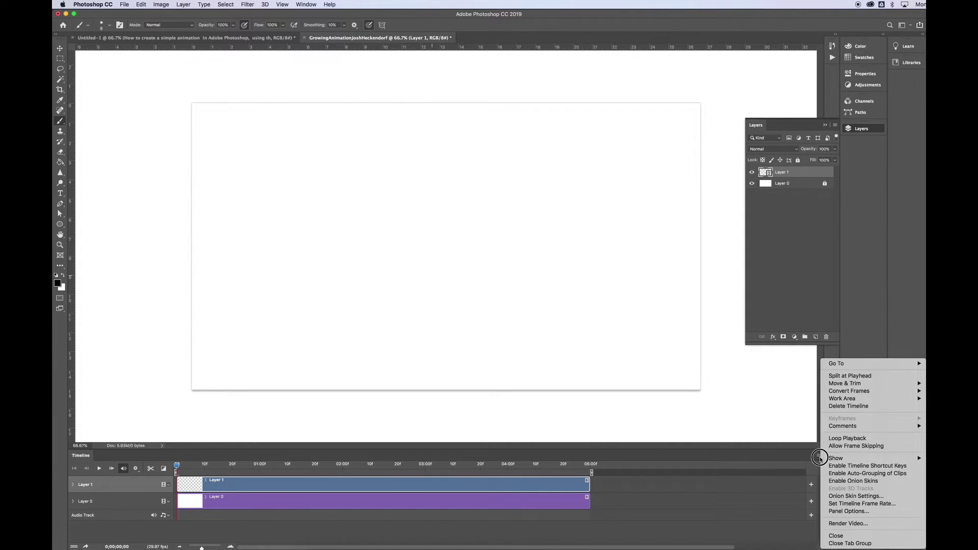
{"action": "left_click", "coordinate": [848, 482]}
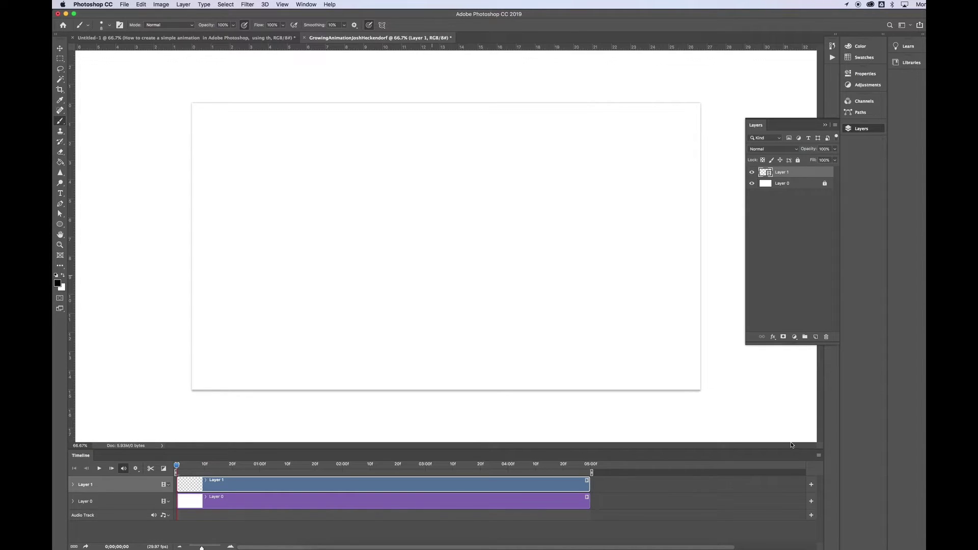
Review the Onion Skin Settings dialog and cancel without changes
{"action": "left_click", "coordinate": [817, 454]}
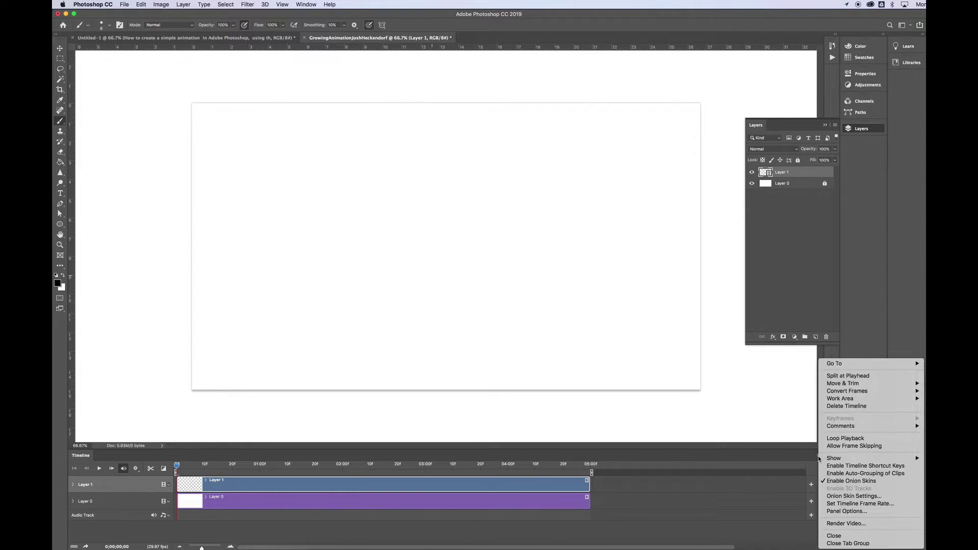
{"action": "left_click", "coordinate": [846, 497]}
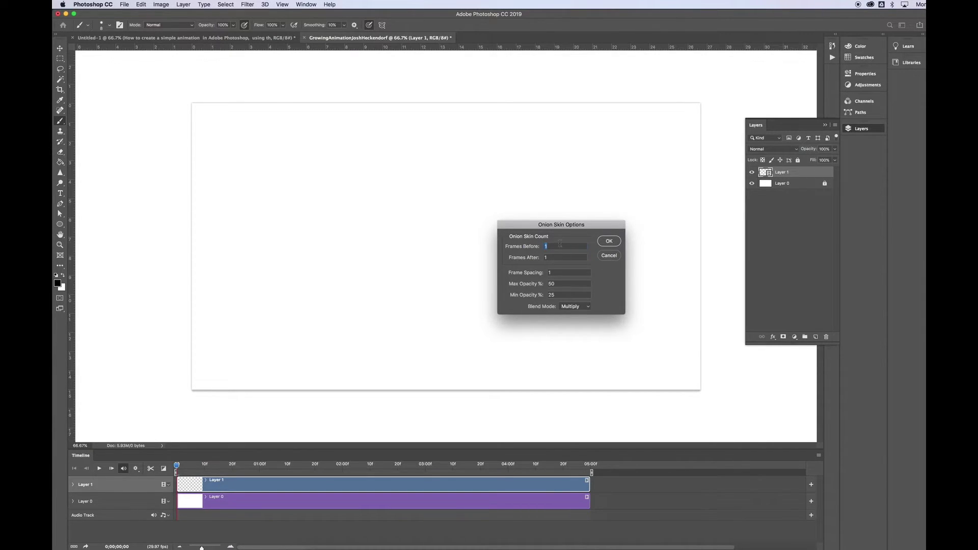
{"action": "left_click", "coordinate": [609, 256]}
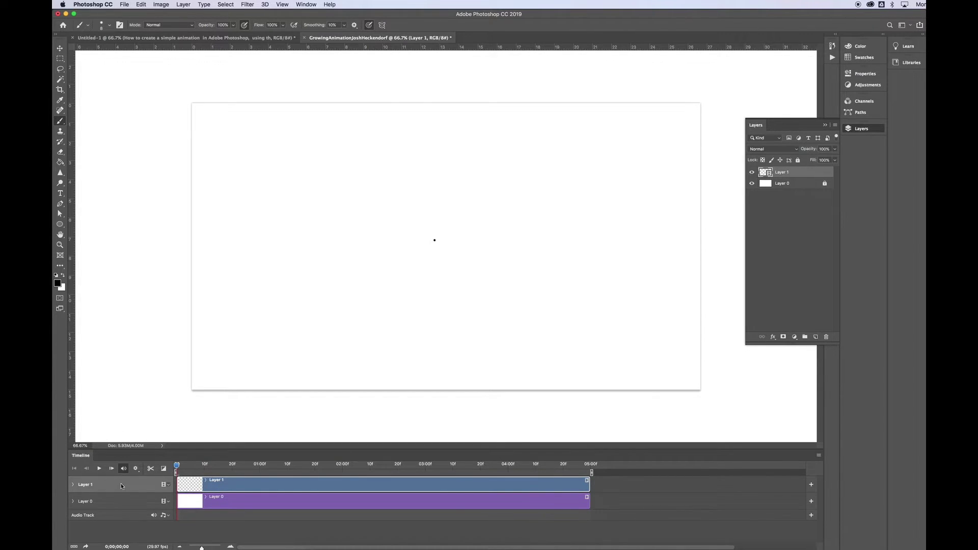
Step to frame 4, then brush progressively larger rings around the onion skin on frames 4–7
{"action": "left_click", "coordinate": [112, 470]}
{"action": "left_click", "coordinate": [111, 469]}
{"action": "left_click", "coordinate": [111, 469]}
{"action": "left_click", "coordinate": [112, 468]}
{"action": "left_click_drag", "start_coordinate": [442, 246], "coordinate": [431, 230]}
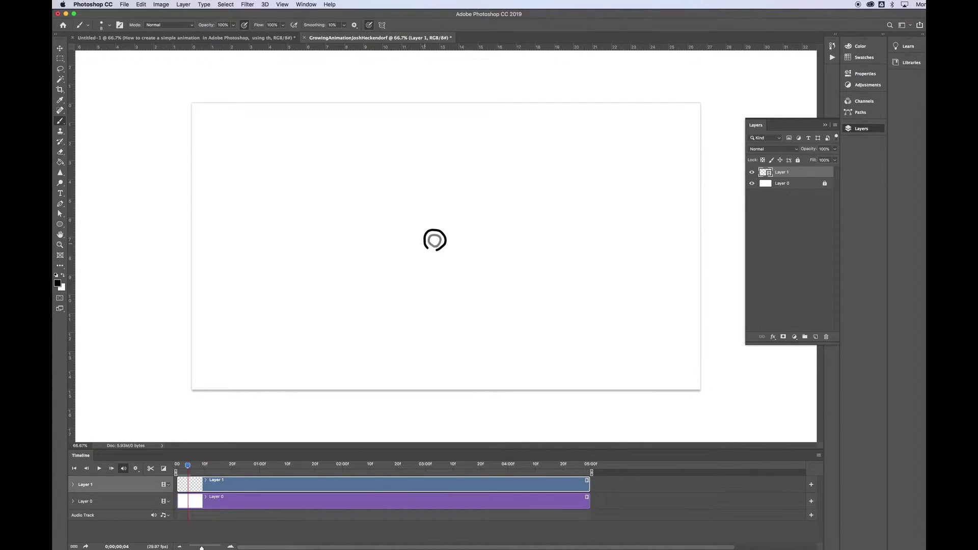
{"action": "left_click", "coordinate": [111, 468]}
{"action": "left_click_drag", "start_coordinate": [449, 246], "coordinate": [434, 226]}
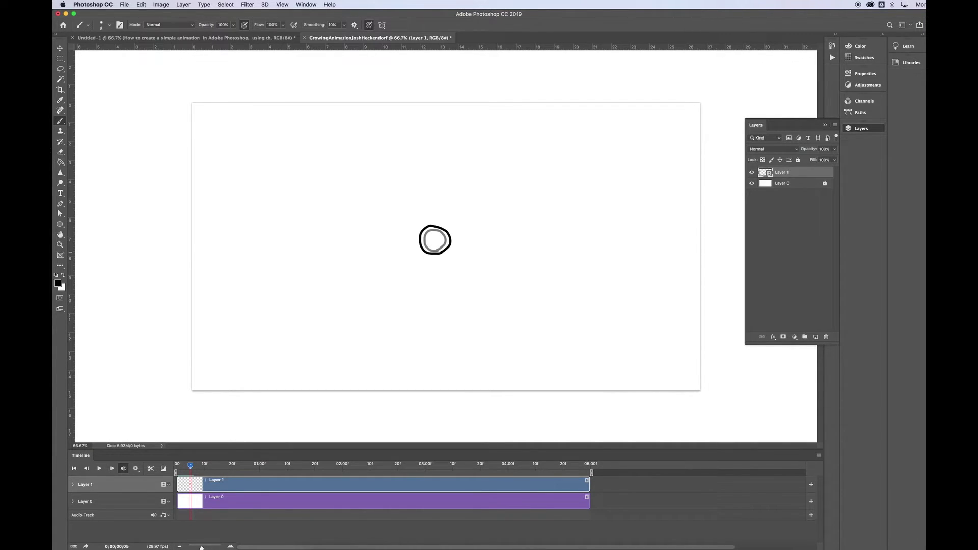
{"action": "left_click", "coordinate": [112, 469]}
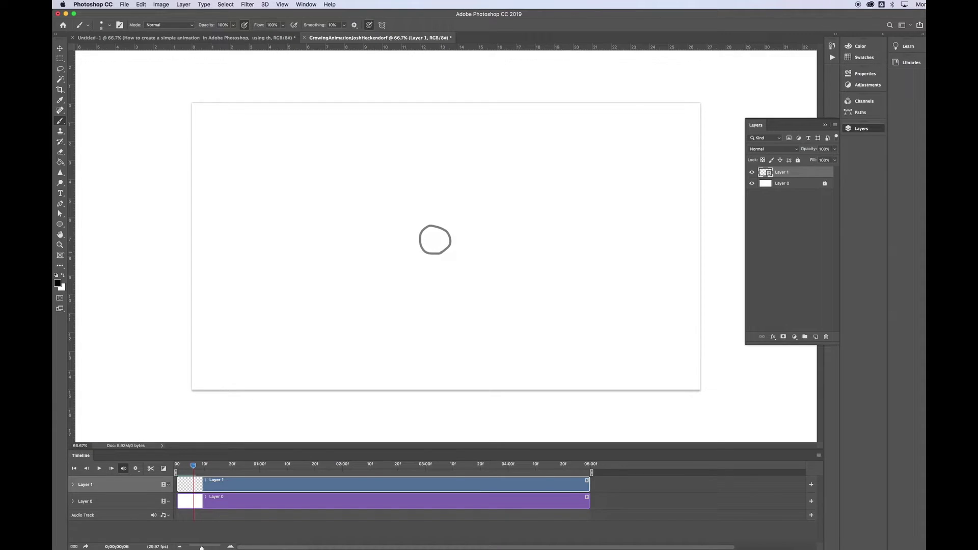
{"action": "left_click_drag", "start_coordinate": [433, 220], "coordinate": [415, 239]}
{"action": "left_click", "coordinate": [111, 468]}
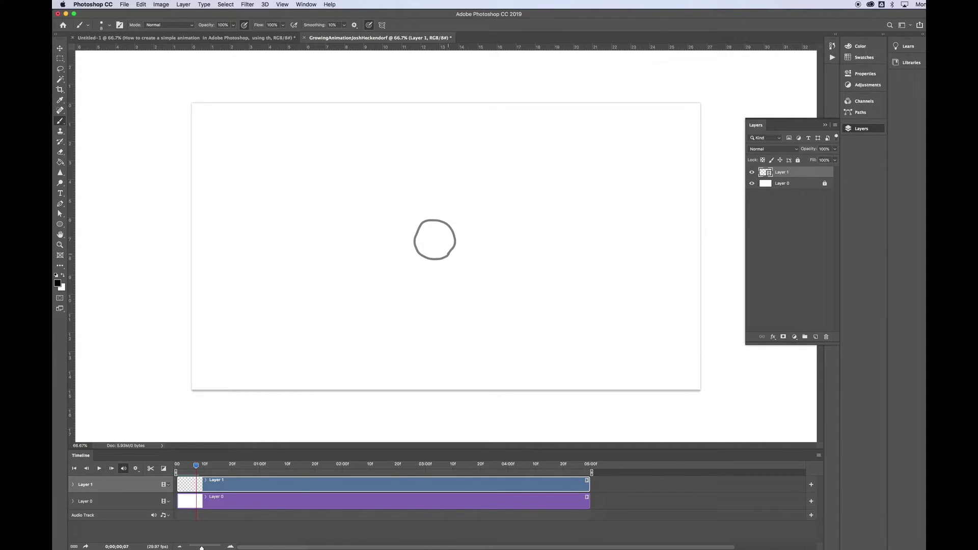
{"action": "left_click_drag", "start_coordinate": [456, 254], "coordinate": [455, 225]}
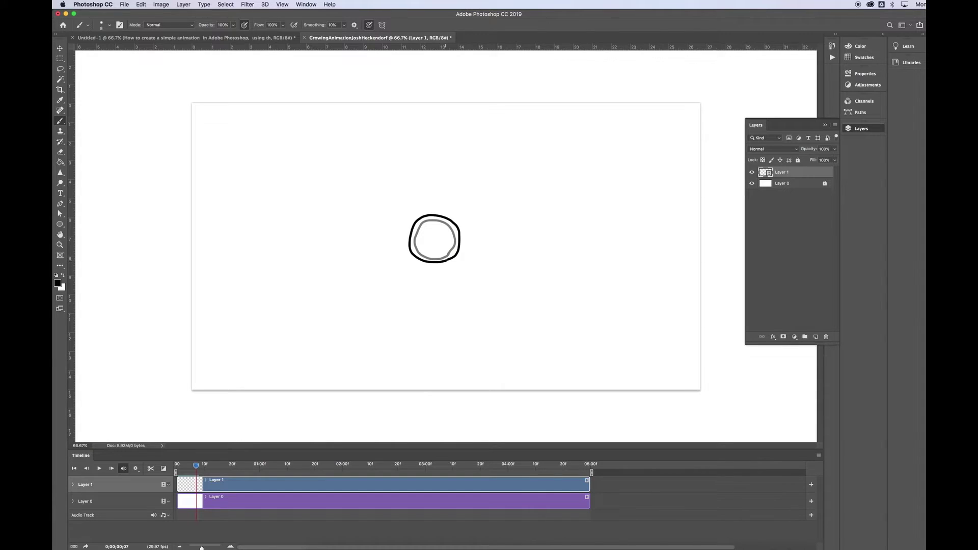
Draw progressively larger wavy outlines around the previous ring on frames 8 and 9
{"action": "left_click", "coordinate": [112, 469]}
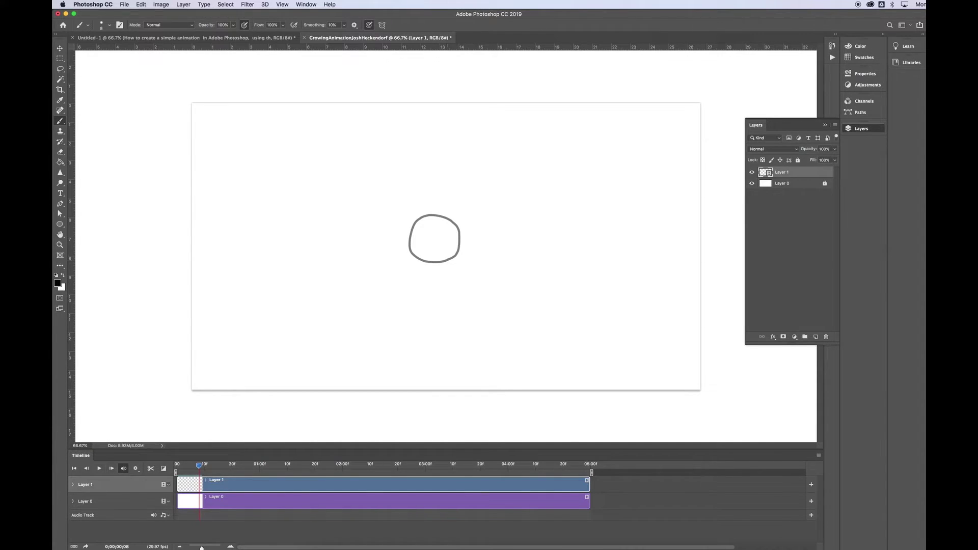
{"action": "left_click_drag", "start_coordinate": [456, 261], "coordinate": [466, 250]}
{"action": "mouse_move", "coordinate": [436, 208]}
{"action": "left_mouse_down"}
{"action": "mouse_move", "coordinate": [407, 220]}
{"action": "mouse_move", "coordinate": [401, 250]}
{"action": "mouse_move", "coordinate": [421, 266]}
{"action": "left_mouse_up"}
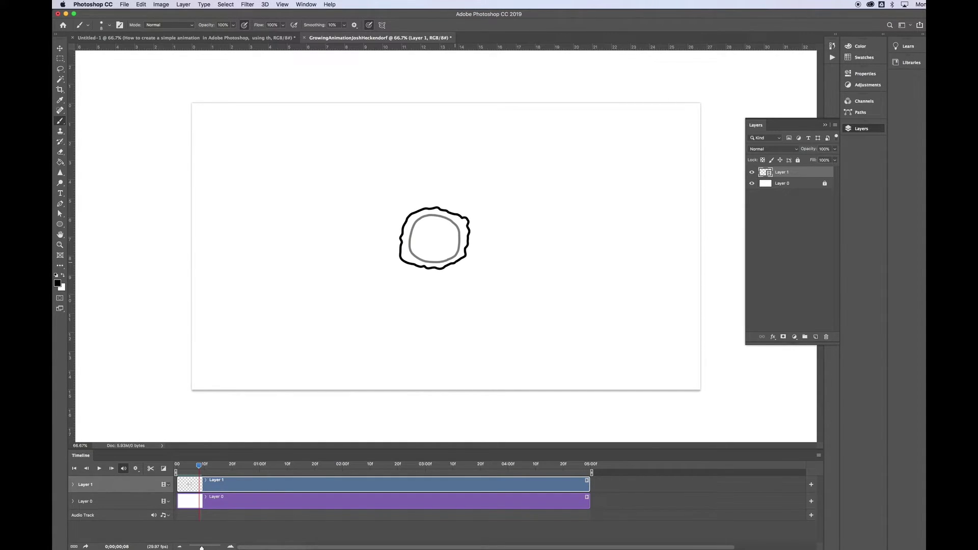
{"action": "left_click", "coordinate": [112, 469]}
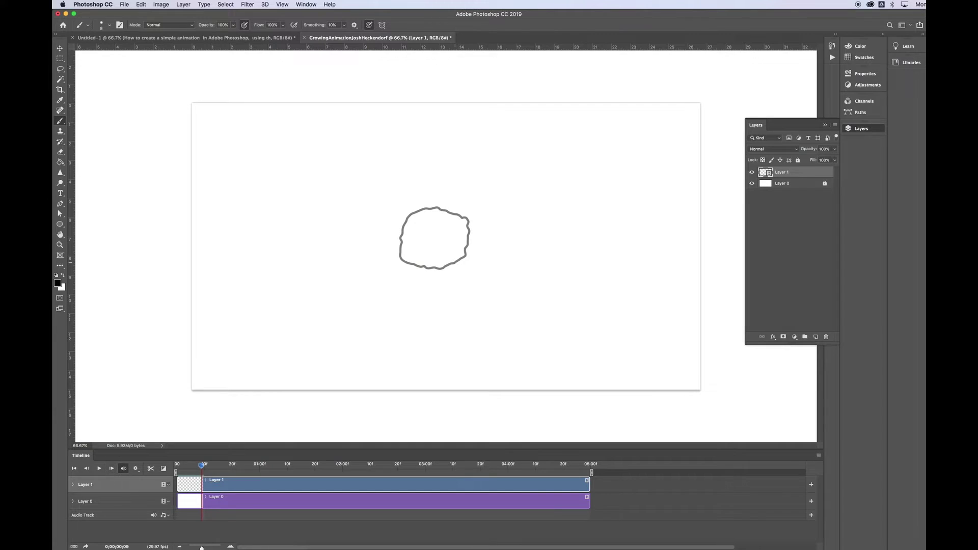
{"action": "mouse_move", "coordinate": [472, 265]}
{"action": "left_mouse_down"}
{"action": "mouse_move", "coordinate": [479, 223]}
{"action": "mouse_move", "coordinate": [461, 205]}
{"action": "mouse_move", "coordinate": [429, 197]}
{"action": "mouse_move", "coordinate": [391, 214]}
{"action": "mouse_move", "coordinate": [383, 252]}
{"action": "mouse_move", "coordinate": [410, 276]}
{"action": "mouse_move", "coordinate": [452, 275]}
{"action": "left_mouse_up"}
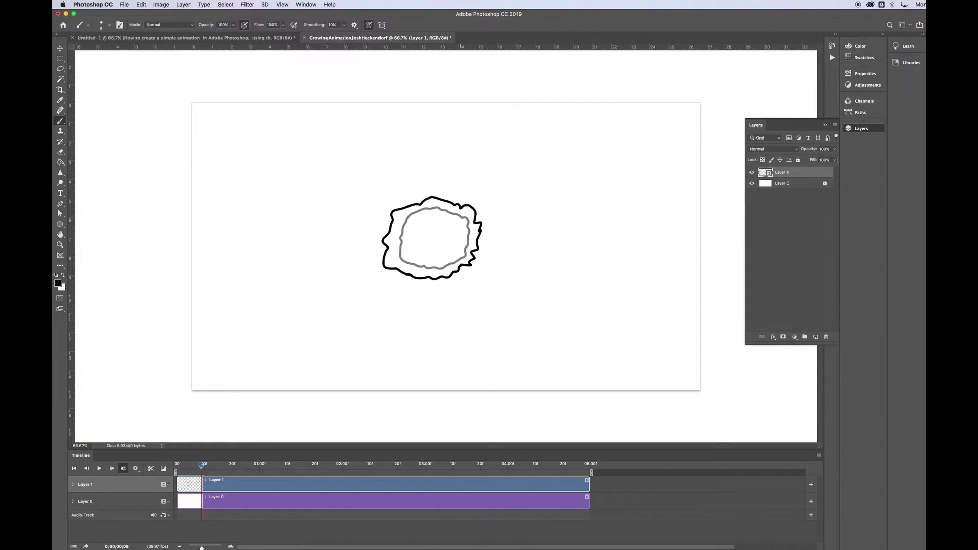
Draw ever-larger wavy outlines on frames 10, 11 and 12, then rewind the playhead to the start
{"action": "left_click", "coordinate": [112, 468]}
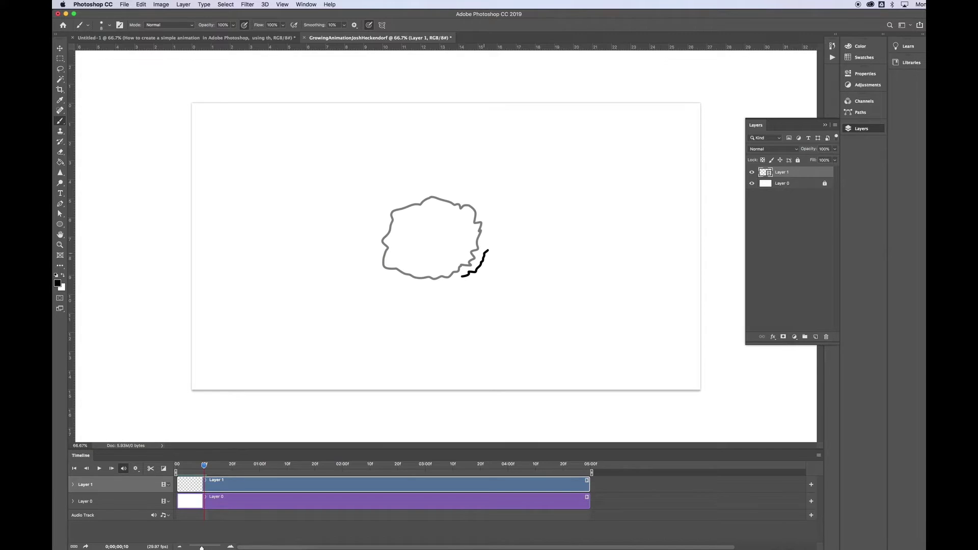
{"action": "mouse_move", "coordinate": [488, 250]}
{"action": "left_mouse_down"}
{"action": "mouse_move", "coordinate": [492, 215]}
{"action": "mouse_move", "coordinate": [450, 192]}
{"action": "mouse_move", "coordinate": [411, 192]}
{"action": "mouse_move", "coordinate": [376, 214]}
{"action": "mouse_move", "coordinate": [367, 255]}
{"action": "mouse_move", "coordinate": [395, 288]}
{"action": "mouse_move", "coordinate": [458, 287]}
{"action": "left_mouse_up"}
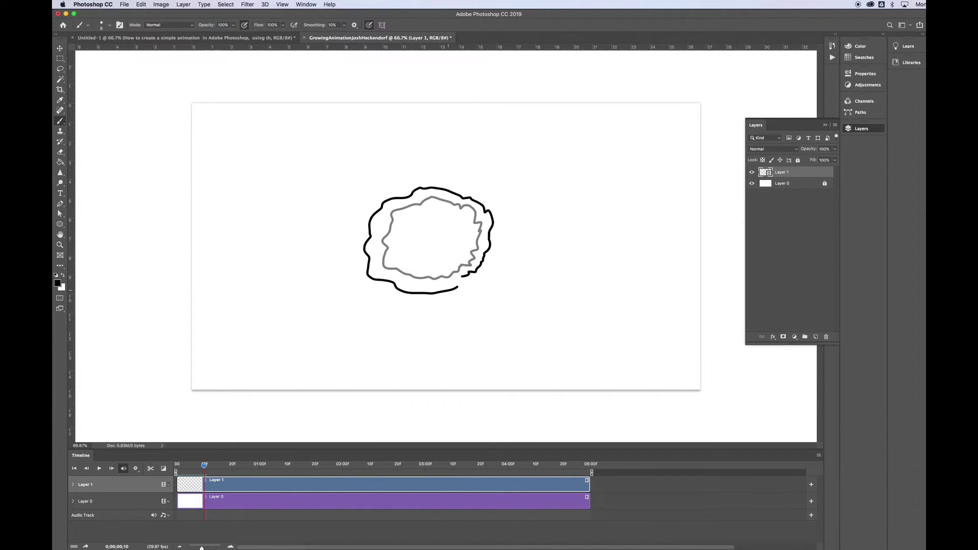
{"action": "left_click", "coordinate": [112, 469]}
{"action": "mouse_move", "coordinate": [471, 292]}
{"action": "left_mouse_down"}
{"action": "mouse_move", "coordinate": [504, 264]}
{"action": "mouse_move", "coordinate": [498, 194]}
{"action": "mouse_move", "coordinate": [466, 176]}
{"action": "mouse_move", "coordinate": [394, 168]}
{"action": "mouse_move", "coordinate": [357, 196]}
{"action": "mouse_move", "coordinate": [331, 243]}
{"action": "mouse_move", "coordinate": [343, 304]}
{"action": "mouse_move", "coordinate": [462, 297]}
{"action": "left_mouse_up"}
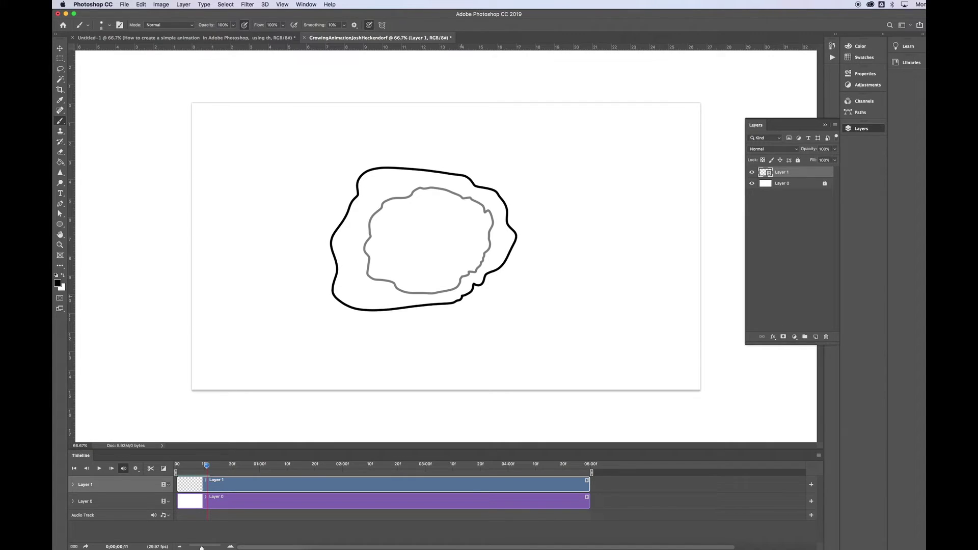
{"action": "left_click", "coordinate": [112, 468]}
{"action": "mouse_move", "coordinate": [428, 312]}
{"action": "left_mouse_down"}
{"action": "mouse_move", "coordinate": [499, 294]}
{"action": "mouse_move", "coordinate": [547, 246]}
{"action": "mouse_move", "coordinate": [522, 190]}
{"action": "mouse_move", "coordinate": [461, 158]}
{"action": "mouse_move", "coordinate": [337, 164]}
{"action": "mouse_move", "coordinate": [329, 214]}
{"action": "mouse_move", "coordinate": [300, 260]}
{"action": "mouse_move", "coordinate": [302, 310]}
{"action": "mouse_move", "coordinate": [398, 327]}
{"action": "mouse_move", "coordinate": [423, 316]}
{"action": "left_mouse_up"}
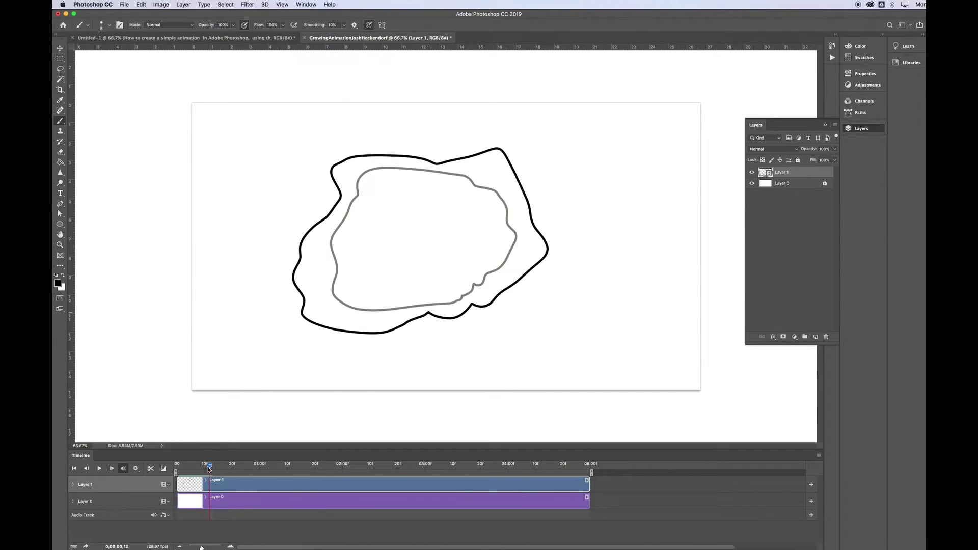
{"action": "left_click_drag", "start_coordinate": [210, 465], "coordinate": [177, 465]}
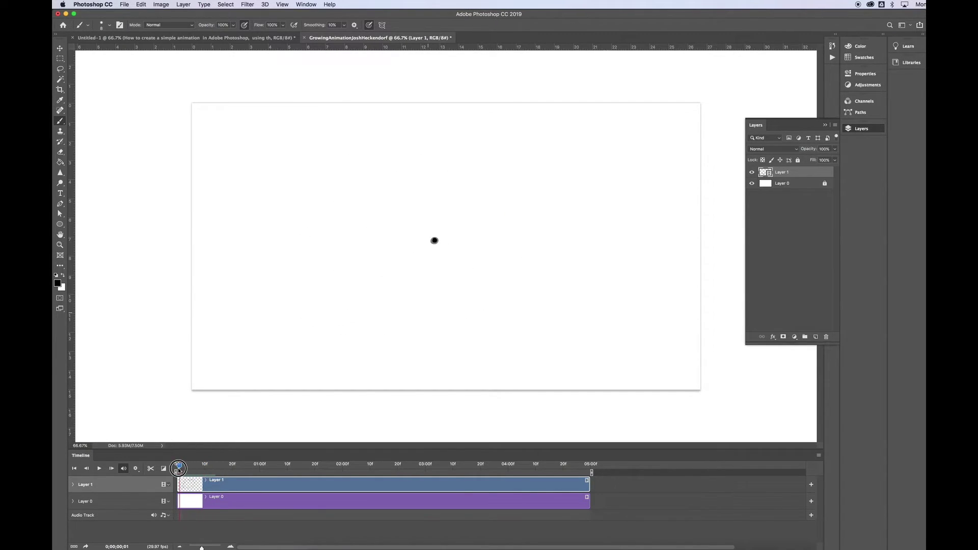
Step forward eight frames and back to the first frame to preview the drawings
{"action": "left_click", "coordinate": [111, 468]}
{"action": "left_click", "coordinate": [112, 469]}
{"action": "left_click", "coordinate": [112, 468]}
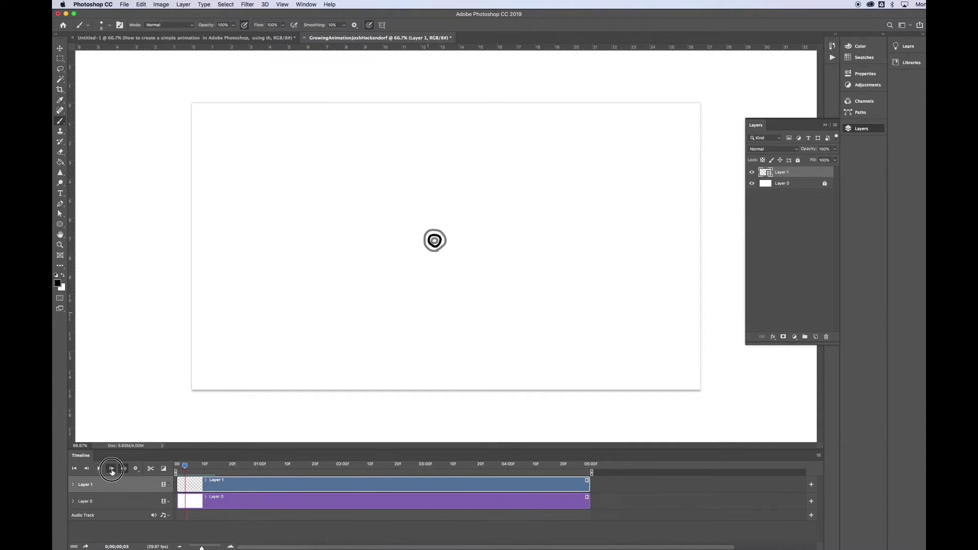
{"action": "left_click", "coordinate": [111, 468]}
{"action": "left_click", "coordinate": [111, 468]}
{"action": "left_click", "coordinate": [112, 468]}
{"action": "left_click", "coordinate": [111, 469]}
{"action": "left_click", "coordinate": [112, 469]}
{"action": "left_click", "coordinate": [112, 469]}
{"action": "left_click", "coordinate": [112, 468]}
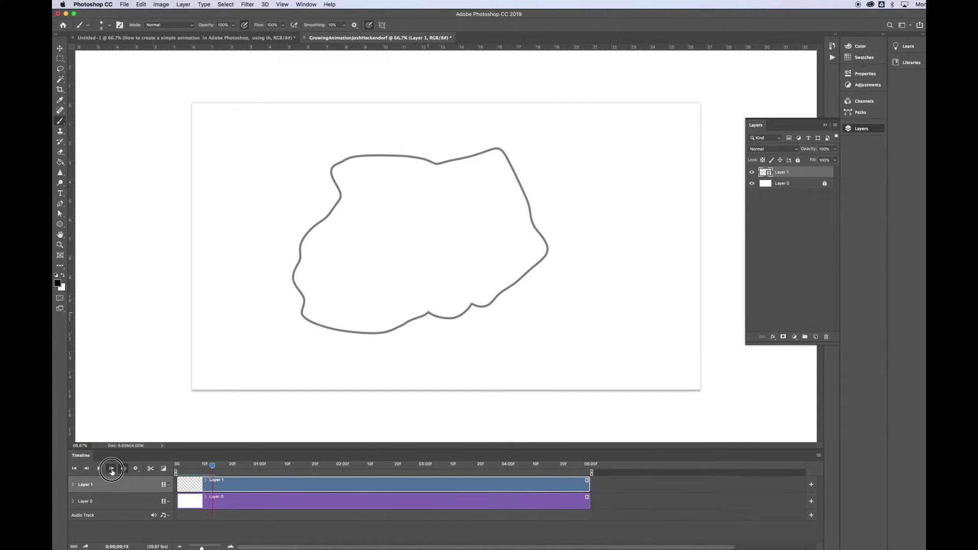
{"action": "left_click", "coordinate": [111, 468]}
{"action": "left_click", "coordinate": [111, 468]}
{"action": "left_click", "coordinate": [86, 468]}
{"action": "left_click", "coordinate": [87, 468]}
{"action": "left_click", "coordinate": [86, 468]}
{"action": "left_click", "coordinate": [86, 468]}
{"action": "left_click", "coordinate": [86, 468]}
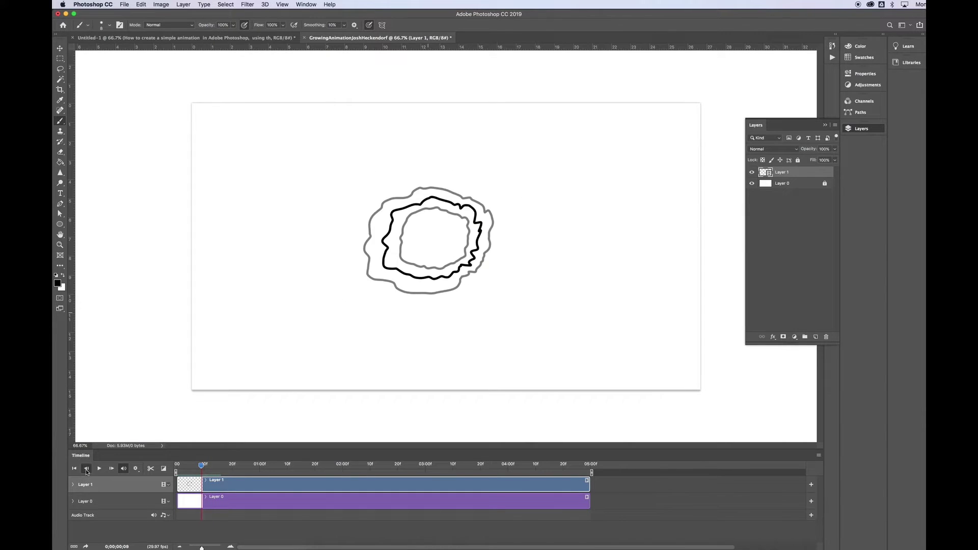
{"action": "left_click", "coordinate": [86, 468]}
{"action": "left_click", "coordinate": [87, 468]}
{"action": "left_click", "coordinate": [86, 468]}
{"action": "left_click", "coordinate": [86, 468]}
{"action": "left_click", "coordinate": [86, 468]}
{"action": "left_click", "coordinate": [87, 468]}
{"action": "left_click", "coordinate": [86, 468]}
{"action": "left_click", "coordinate": [86, 469]}
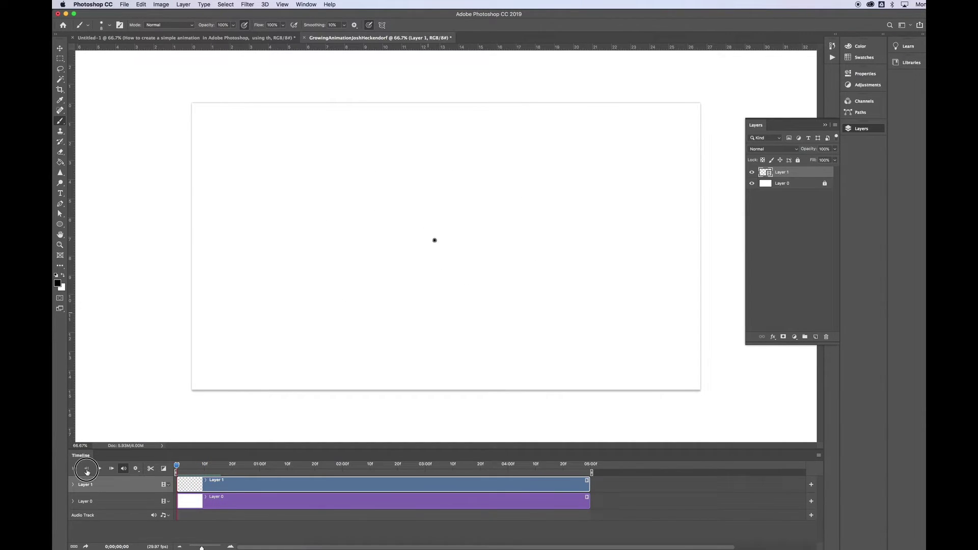
{"action": "left_click", "coordinate": [86, 468]}
Uncheck Enable Onion Skins in the Timeline menu and step forward seven frames without ghosts
{"action": "left_click", "coordinate": [819, 457]}
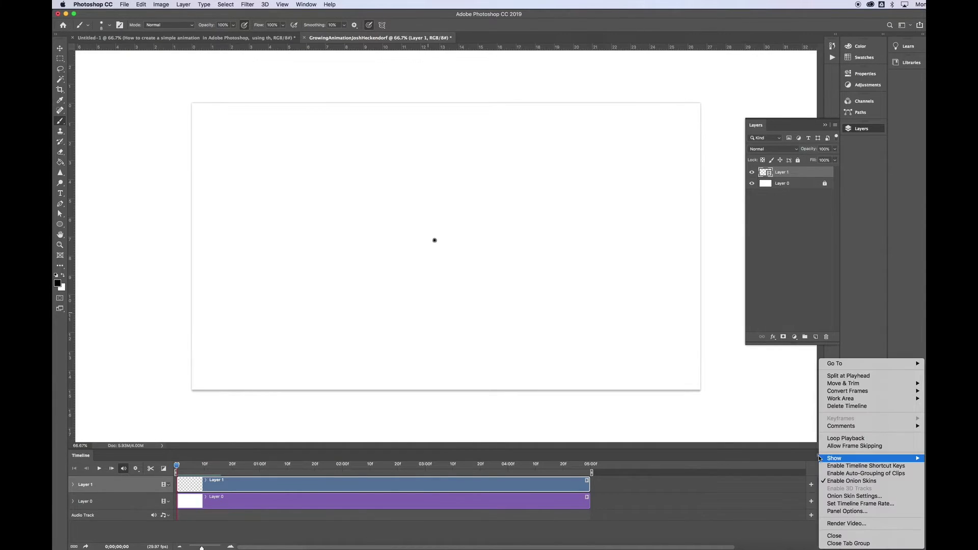
{"action": "left_click", "coordinate": [830, 482]}
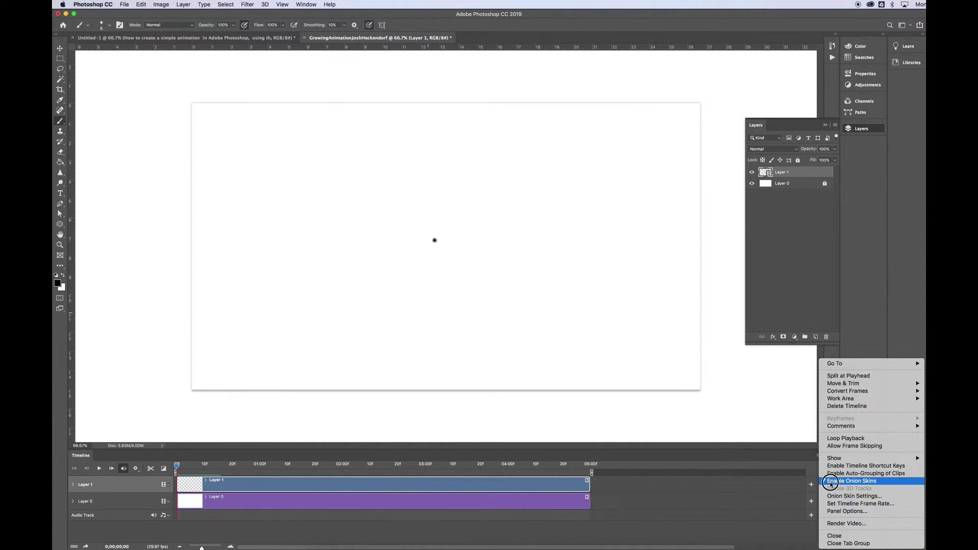
{"action": "left_click", "coordinate": [112, 469]}
{"action": "left_click", "coordinate": [111, 469]}
{"action": "left_click", "coordinate": [112, 469]}
{"action": "left_click", "coordinate": [112, 468]}
{"action": "left_click", "coordinate": [112, 469]}
{"action": "left_click", "coordinate": [112, 469]}
{"action": "left_click", "coordinate": [111, 468]}
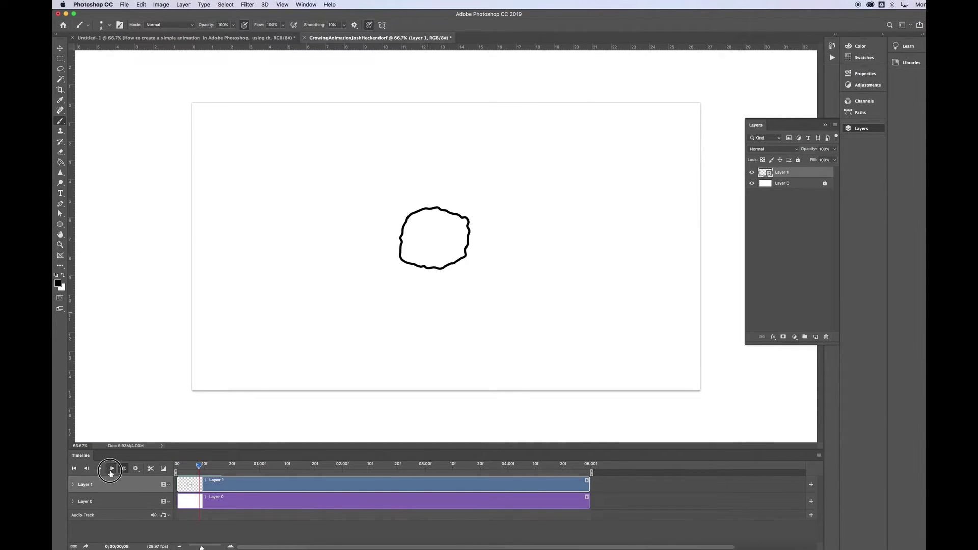
{"action": "left_click", "coordinate": [111, 468]}
{"action": "left_click", "coordinate": [112, 468]}
{"action": "left_click", "coordinate": [111, 469]}
{"action": "left_click", "coordinate": [111, 469]}
{"action": "left_click", "coordinate": [111, 468]}
{"action": "left_click", "coordinate": [112, 469]}
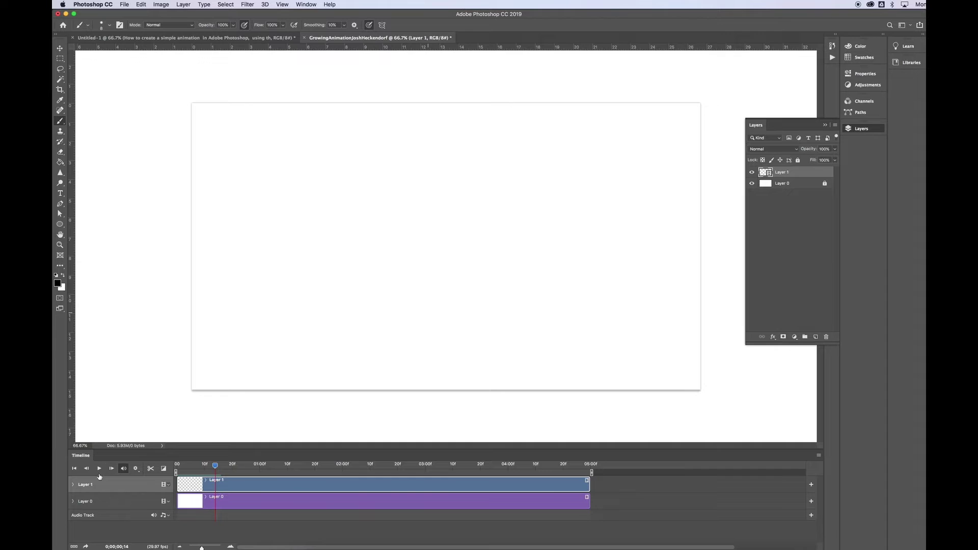
Step back six frames and play the animation
{"action": "left_click", "coordinate": [87, 469]}
{"action": "left_click", "coordinate": [87, 469]}
{"action": "left_click", "coordinate": [87, 469]}
{"action": "left_click", "coordinate": [87, 469]}
{"action": "left_click", "coordinate": [86, 469]}
{"action": "left_click", "coordinate": [87, 469]}
{"action": "left_click", "coordinate": [86, 469]}
{"action": "left_click", "coordinate": [86, 469]}
{"action": "left_click", "coordinate": [87, 469]}
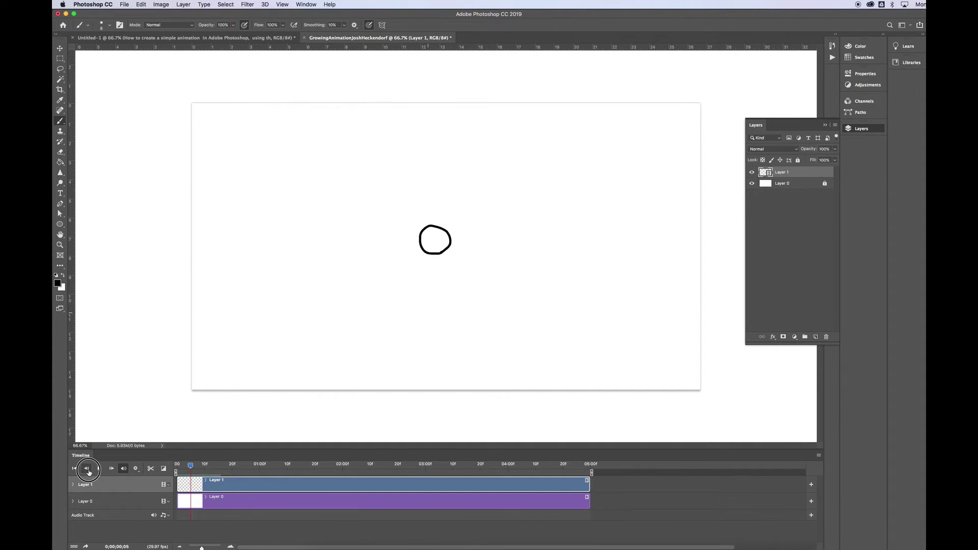
{"action": "left_click", "coordinate": [87, 468]}
{"action": "left_click", "coordinate": [87, 469]}
{"action": "left_click", "coordinate": [87, 469]}
{"action": "left_click", "coordinate": [86, 469]}
{"action": "left_click", "coordinate": [87, 469]}
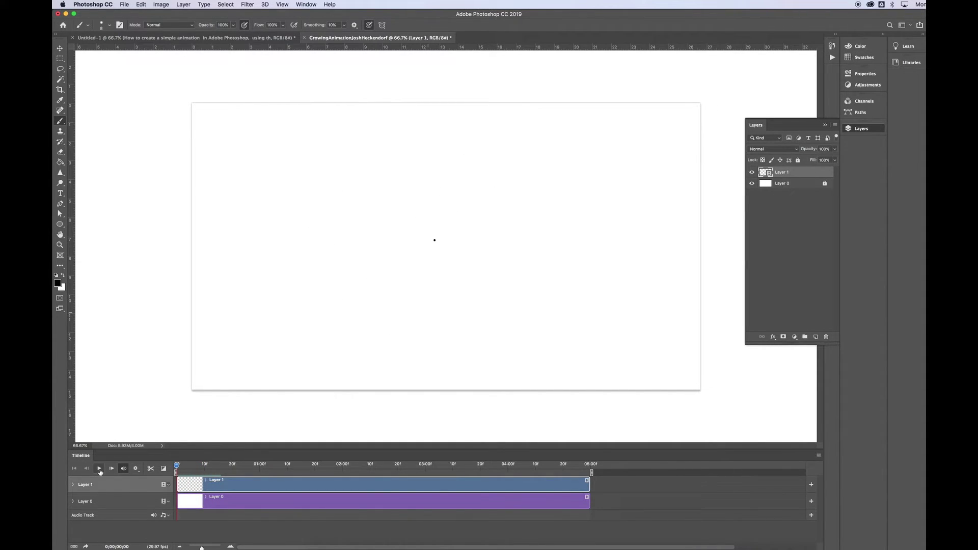
{"action": "left_click", "coordinate": [99, 468]}
Stop playback and replay the animation from the start twice, rewinding the playhead each time
{"action": "left_click", "coordinate": [99, 469]}
{"action": "left_click_drag", "start_coordinate": [260, 465], "coordinate": [182, 470]}
{"action": "left_click", "coordinate": [99, 469]}
{"action": "left_click", "coordinate": [99, 469]}
{"action": "left_click_drag", "start_coordinate": [215, 465], "coordinate": [177, 465]}
{"action": "left_click", "coordinate": [99, 469]}
{"action": "left_click", "coordinate": [99, 469]}
{"action": "left_click_drag", "start_coordinate": [223, 464], "coordinate": [176, 467]}
Step forward six frames and re-enable onion skins in the Timeline menu
{"action": "left_click", "coordinate": [113, 472]}
{"action": "left_click", "coordinate": [113, 471]}
{"action": "left_click", "coordinate": [112, 471]}
{"action": "left_click", "coordinate": [113, 472]}
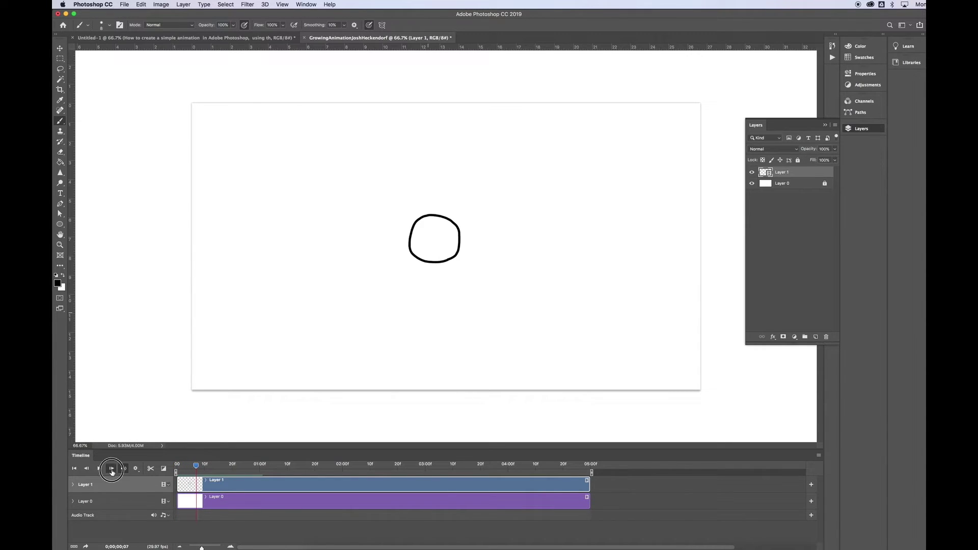
{"action": "left_click", "coordinate": [112, 471]}
{"action": "left_click", "coordinate": [112, 472]}
{"action": "left_click", "coordinate": [112, 472]}
{"action": "left_click", "coordinate": [819, 455]}
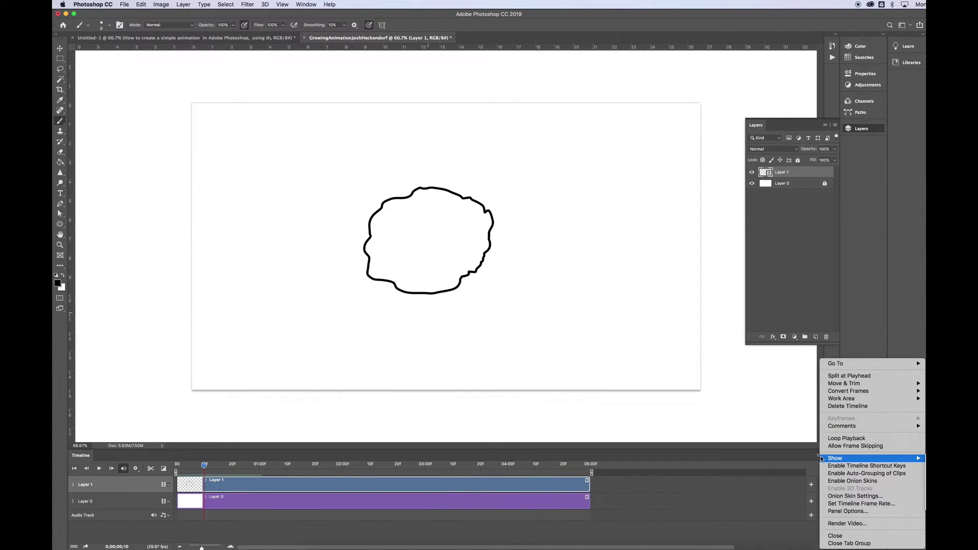
{"action": "left_click", "coordinate": [836, 481]}
On frame 13, trace a larger outline around the grey onion skin
{"action": "left_click", "coordinate": [112, 472]}
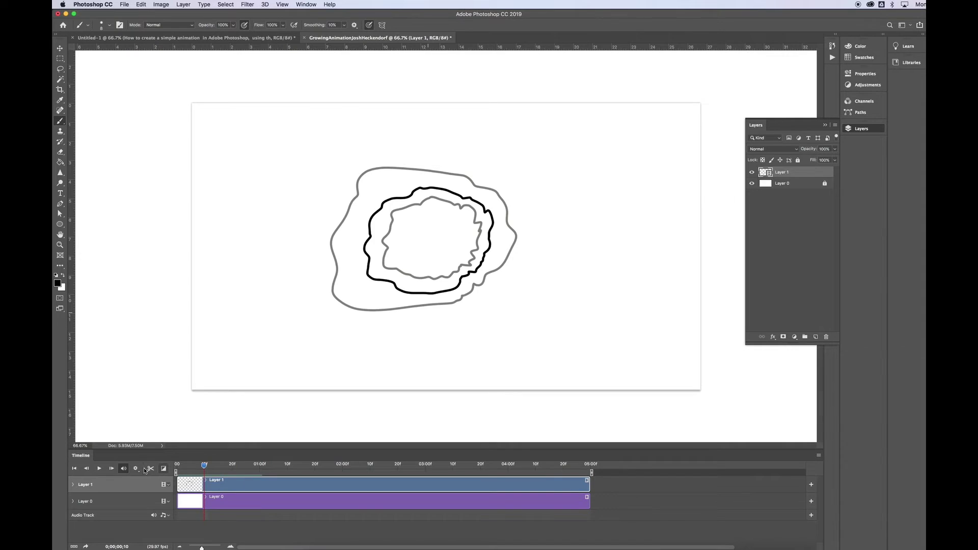
{"action": "left_click", "coordinate": [112, 471]}
{"action": "left_click", "coordinate": [112, 470]}
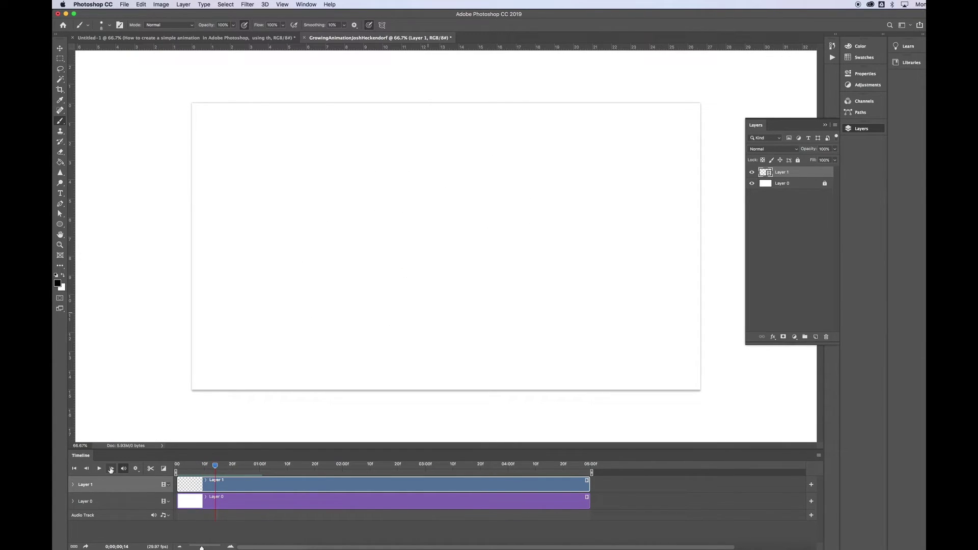
{"action": "left_click", "coordinate": [87, 470]}
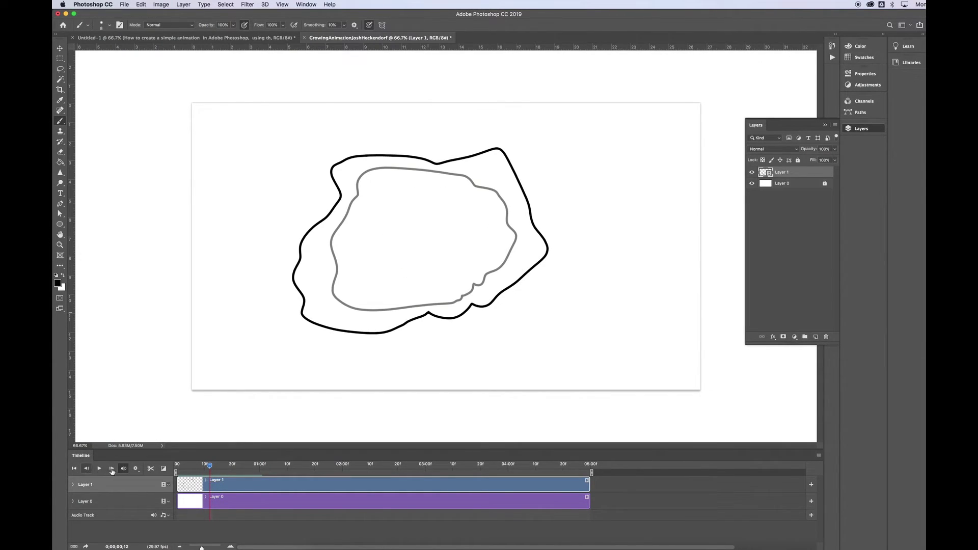
{"action": "left_click", "coordinate": [111, 469]}
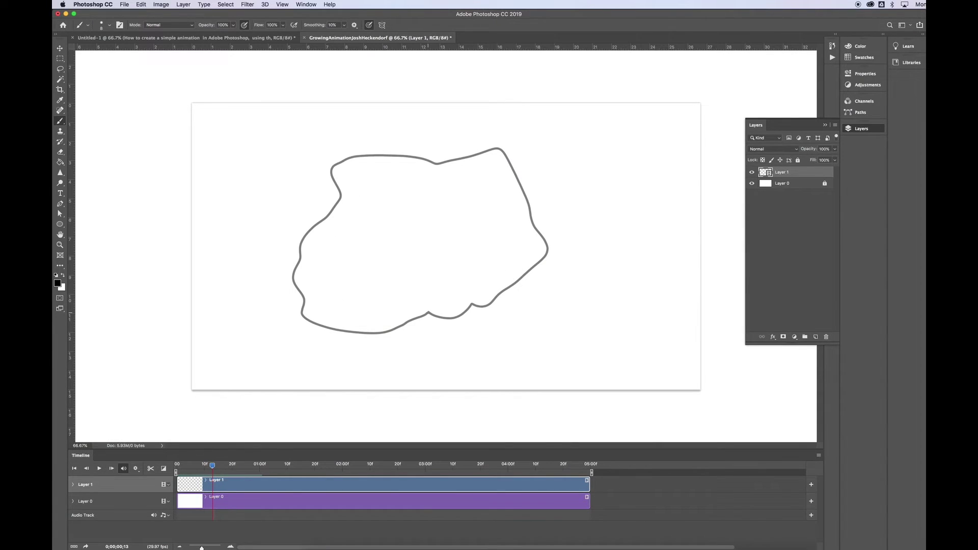
{"action": "mouse_move", "coordinate": [371, 340]}
{"action": "left_mouse_down"}
{"action": "mouse_move", "coordinate": [477, 328]}
{"action": "mouse_move", "coordinate": [551, 280]}
{"action": "mouse_move", "coordinate": [553, 206]}
{"action": "mouse_move", "coordinate": [526, 154]}
{"action": "mouse_move", "coordinate": [484, 135]}
{"action": "mouse_move", "coordinate": [434, 147]}
{"action": "mouse_move", "coordinate": [369, 143]}
{"action": "mouse_move", "coordinate": [312, 191]}
{"action": "mouse_move", "coordinate": [270, 262]}
{"action": "mouse_move", "coordinate": [363, 340]}
{"action": "left_mouse_up"}
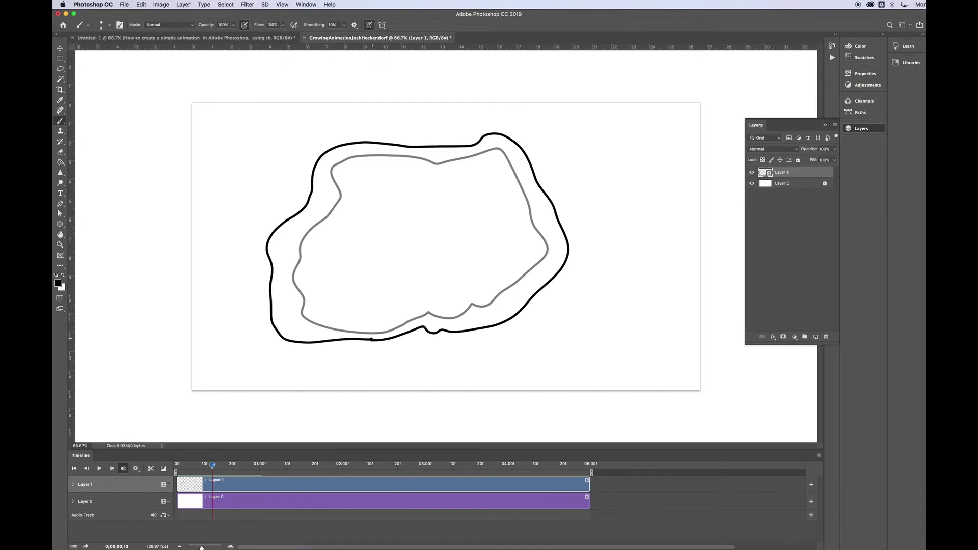
On frame 14, draw broken wavy strokes below, right, above, left and bottom-left of the outline
{"action": "left_click", "coordinate": [111, 469]}
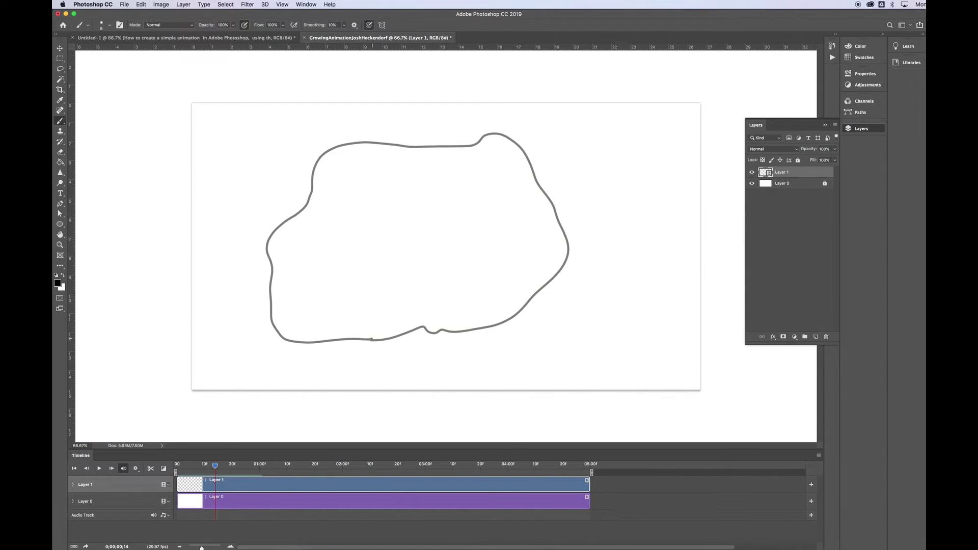
{"action": "mouse_move", "coordinate": [419, 349]}
{"action": "left_mouse_down"}
{"action": "mouse_move", "coordinate": [477, 351]}
{"action": "mouse_move", "coordinate": [564, 328]}
{"action": "left_mouse_up"}
{"action": "mouse_move", "coordinate": [595, 279]}
{"action": "left_mouse_down"}
{"action": "mouse_move", "coordinate": [600, 192]}
{"action": "mouse_move", "coordinate": [578, 147]}
{"action": "left_mouse_up"}
{"action": "mouse_move", "coordinate": [478, 111]}
{"action": "left_mouse_down"}
{"action": "mouse_move", "coordinate": [406, 122]}
{"action": "mouse_move", "coordinate": [358, 115]}
{"action": "left_mouse_up"}
{"action": "mouse_move", "coordinate": [263, 157]}
{"action": "left_mouse_down"}
{"action": "mouse_move", "coordinate": [224, 222]}
{"action": "mouse_move", "coordinate": [221, 268]}
{"action": "left_mouse_up"}
{"action": "mouse_move", "coordinate": [232, 322]}
{"action": "left_mouse_down"}
{"action": "mouse_move", "coordinate": [261, 355]}
{"action": "mouse_move", "coordinate": [318, 373]}
{"action": "left_mouse_up"}
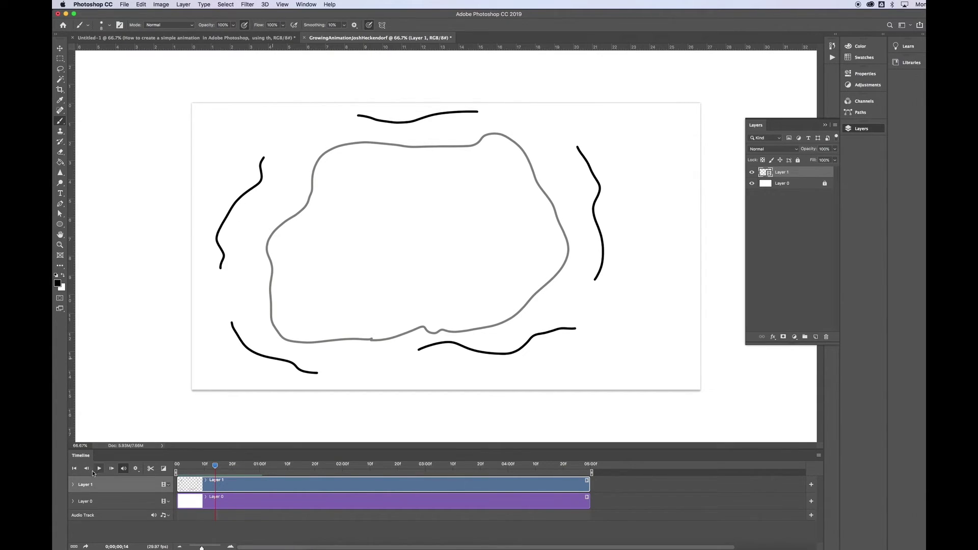
On frame 15, draw strokes near the four canvas corners, then rewind to the first frame
{"action": "left_click", "coordinate": [112, 469]}
{"action": "mouse_move", "coordinate": [506, 373]}
{"action": "left_mouse_down"}
{"action": "mouse_move", "coordinate": [634, 345]}
{"action": "mouse_move", "coordinate": [660, 257]}
{"action": "left_mouse_up"}
{"action": "left_click_drag", "start_coordinate": [642, 161], "coordinate": [573, 107]}
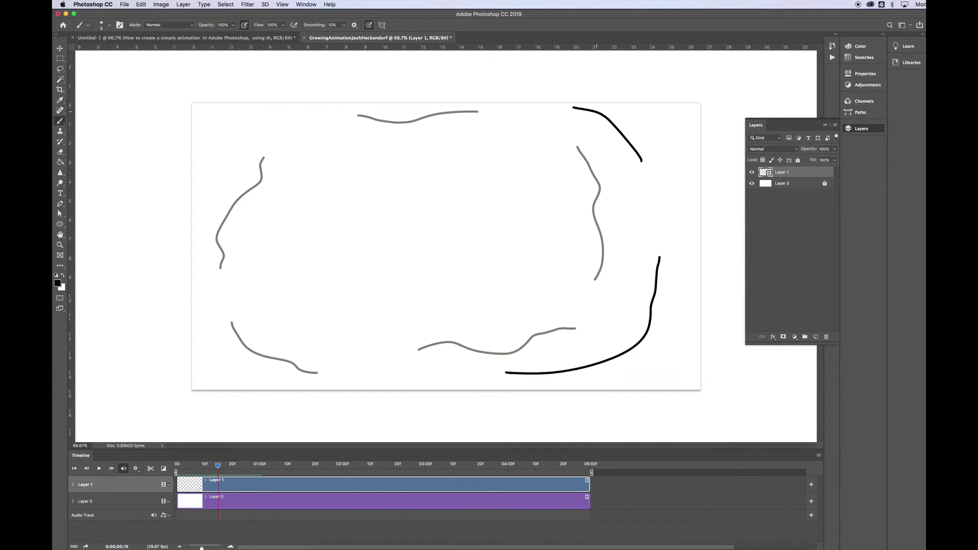
{"action": "mouse_move", "coordinate": [317, 109]}
{"action": "left_mouse_down"}
{"action": "mouse_move", "coordinate": [244, 134]}
{"action": "mouse_move", "coordinate": [211, 181]}
{"action": "left_mouse_up"}
{"action": "left_click_drag", "start_coordinate": [202, 317], "coordinate": [241, 381]}
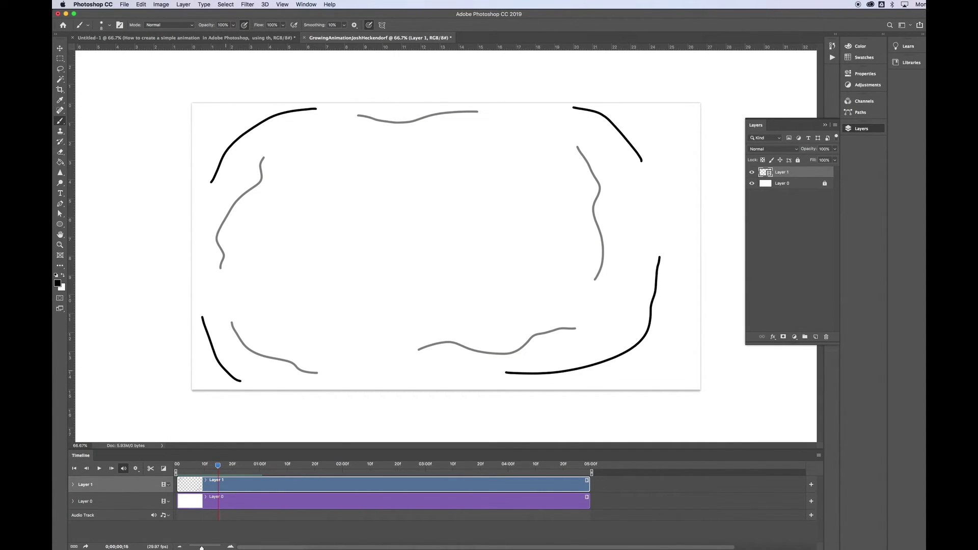
{"action": "left_click", "coordinate": [111, 468]}
{"action": "left_click_drag", "start_coordinate": [221, 467], "coordinate": [178, 467]}
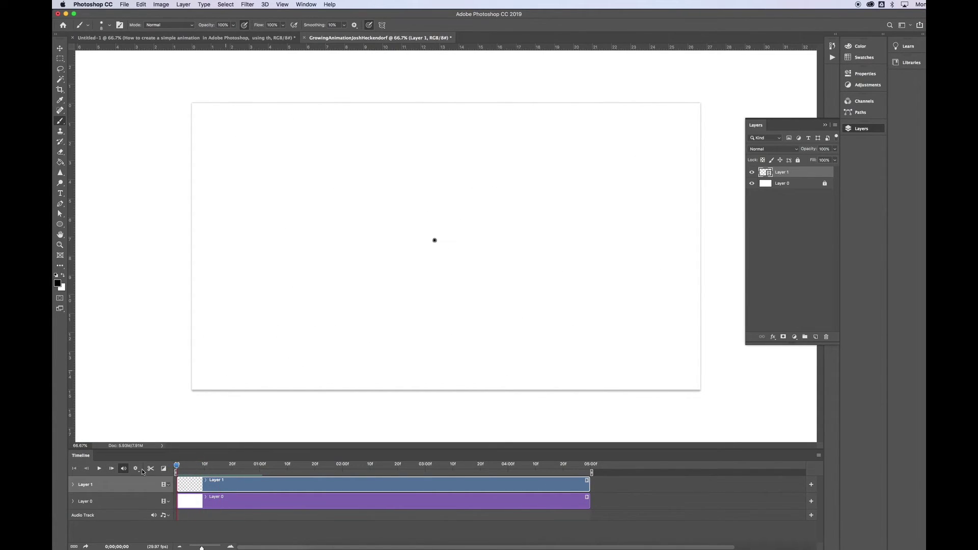
Play and stop the animation, rewind to 0;00;00;00, keeping the Brush tool selected
{"action": "left_click", "coordinate": [99, 468]}
{"action": "left_click", "coordinate": [99, 468]}
{"action": "left_click_drag", "start_coordinate": [230, 466], "coordinate": [177, 467]}
{"action": "right_click", "coordinate": [61, 122]}
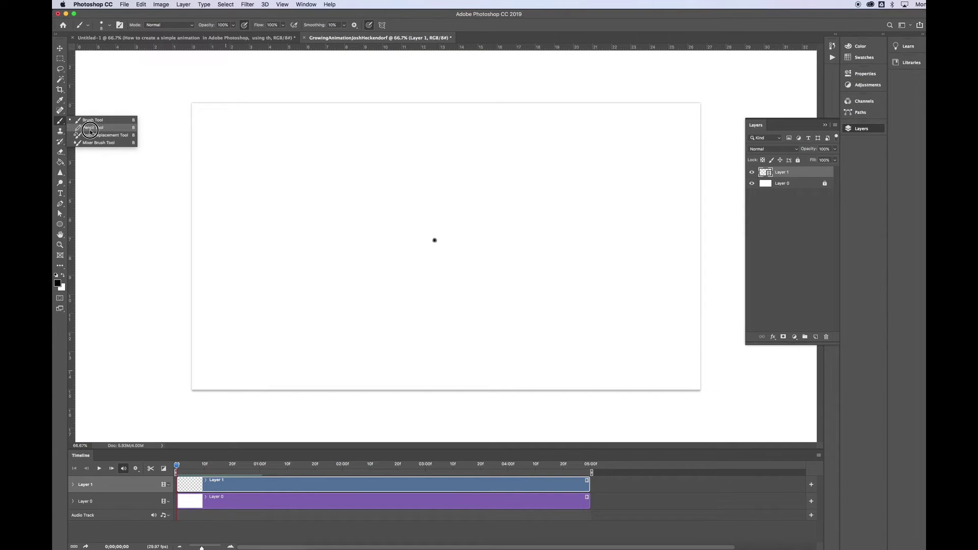
{"action": "left_click", "coordinate": [59, 122]}
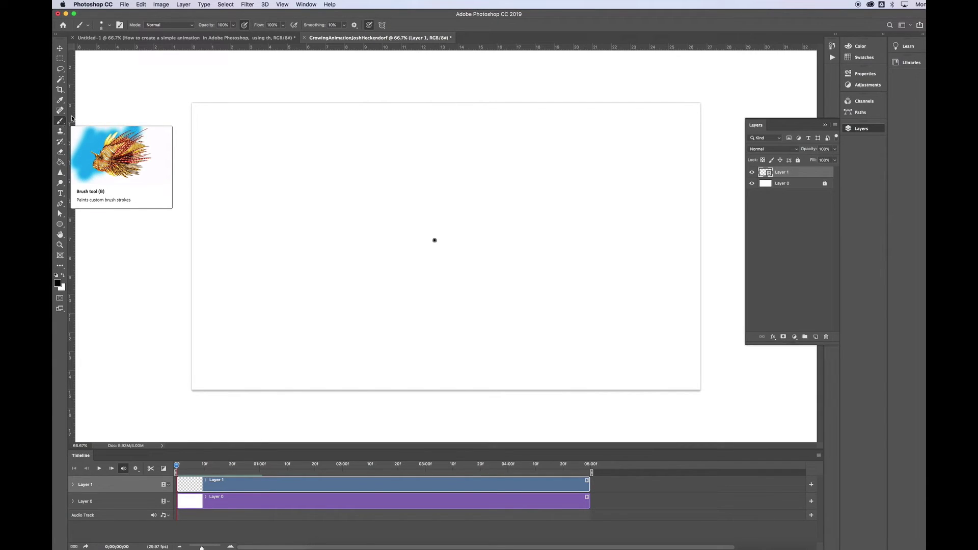
{"action": "left_click", "coordinate": [124, 5]}
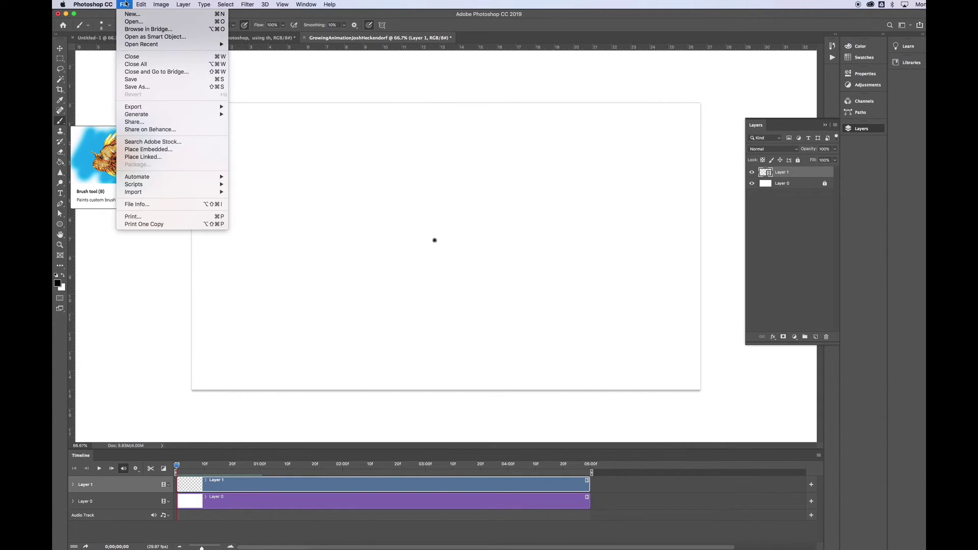
Save the document as a Photoshop PSD in Creative Cloud Files with Maximize Compatibility
{"action": "left_click", "coordinate": [137, 86]}
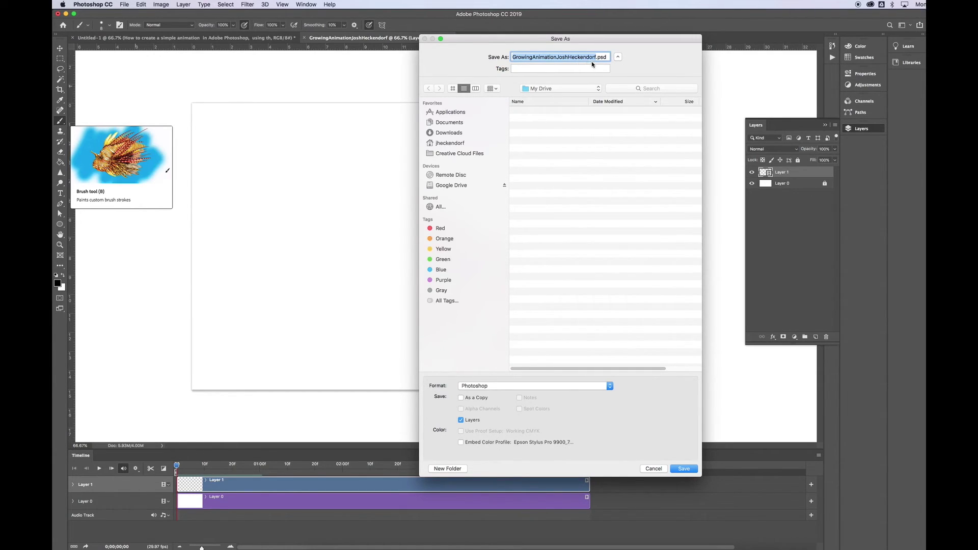
{"action": "left_click", "coordinate": [459, 154]}
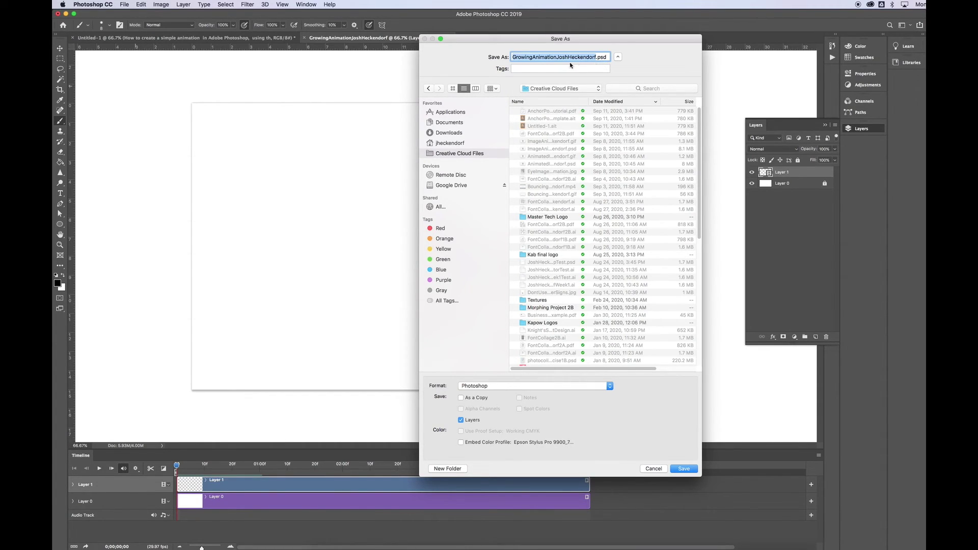
{"action": "left_click", "coordinate": [685, 469]}
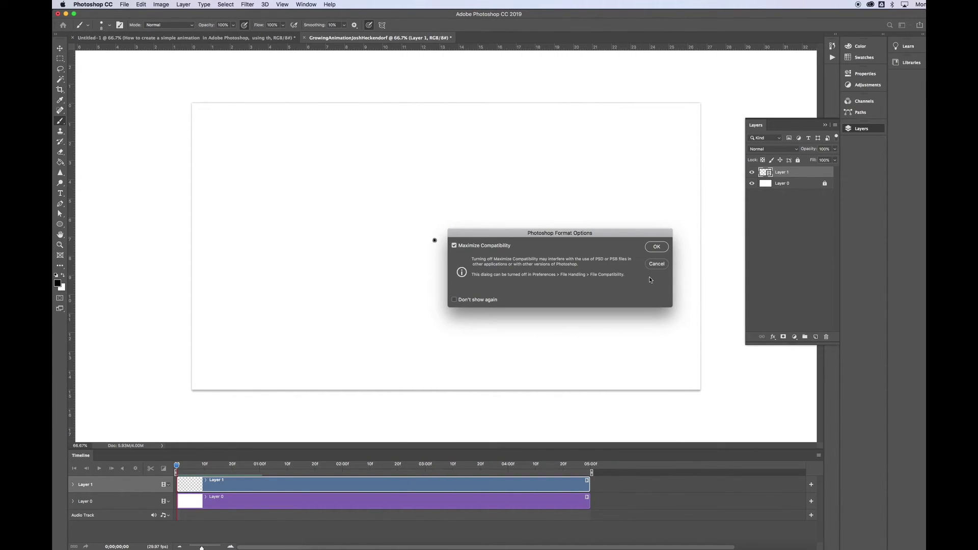
{"action": "left_click", "coordinate": [654, 249]}
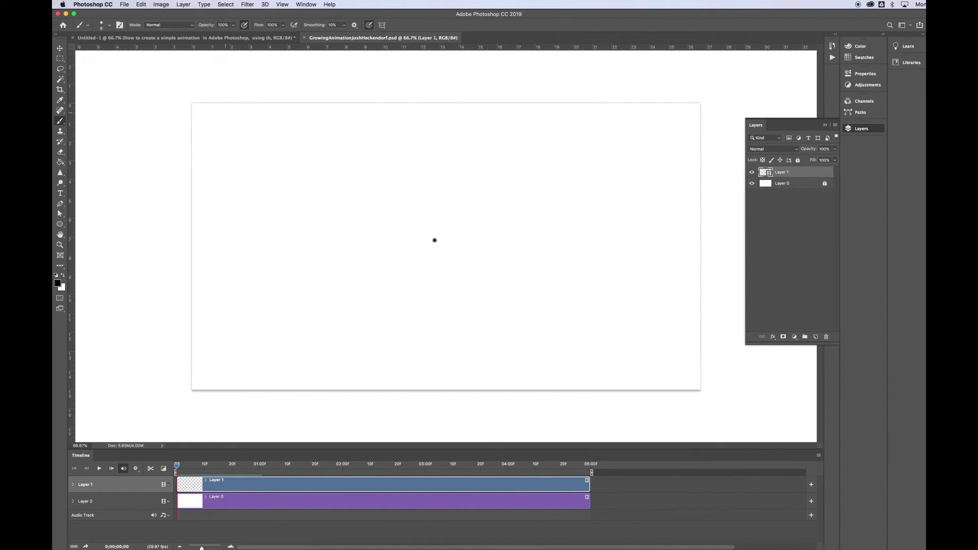
{"action": "left_click", "coordinate": [124, 5]}
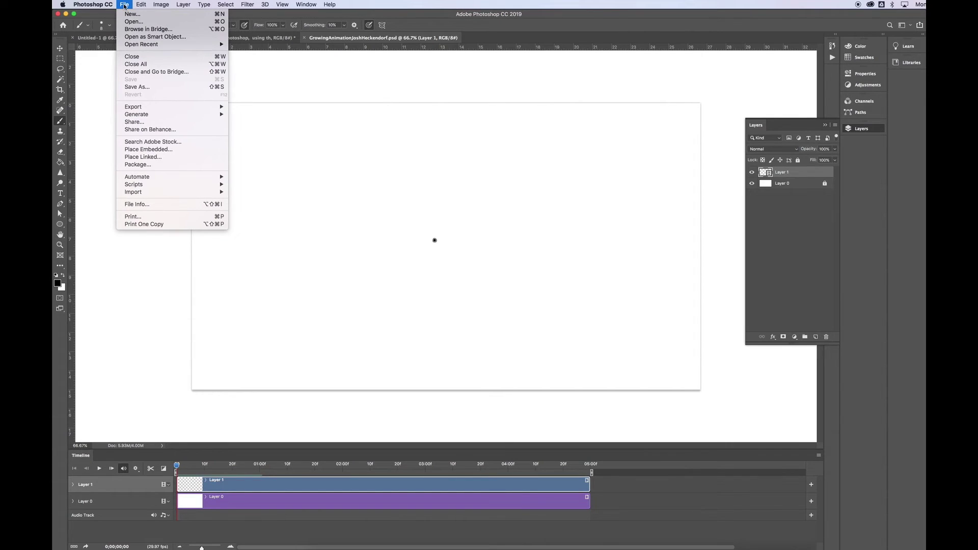
Render the animation via Export > Render Video to Creative Cloud Files as 1920×1080 H.264 High Quality
{"action": "mouse_move", "coordinate": [136, 108]}
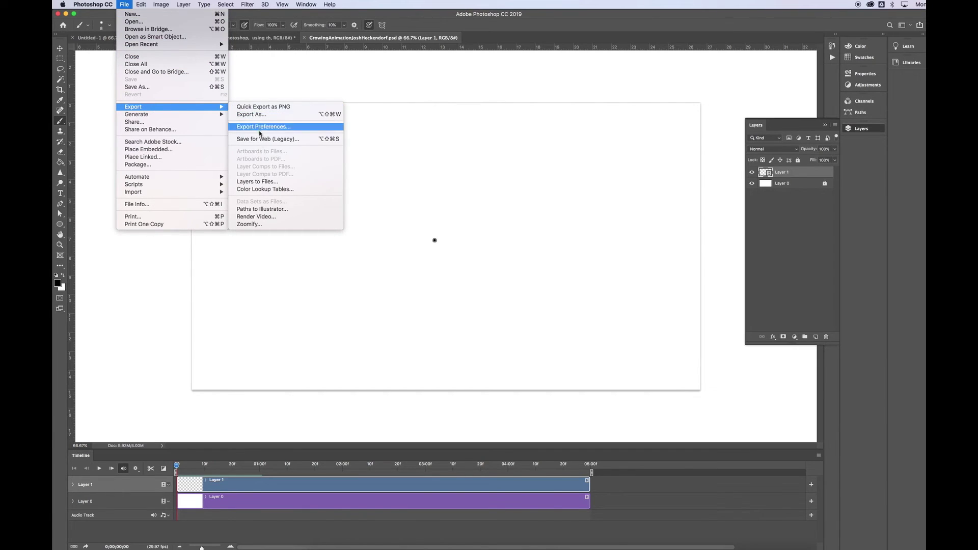
{"action": "left_click", "coordinate": [263, 217]}
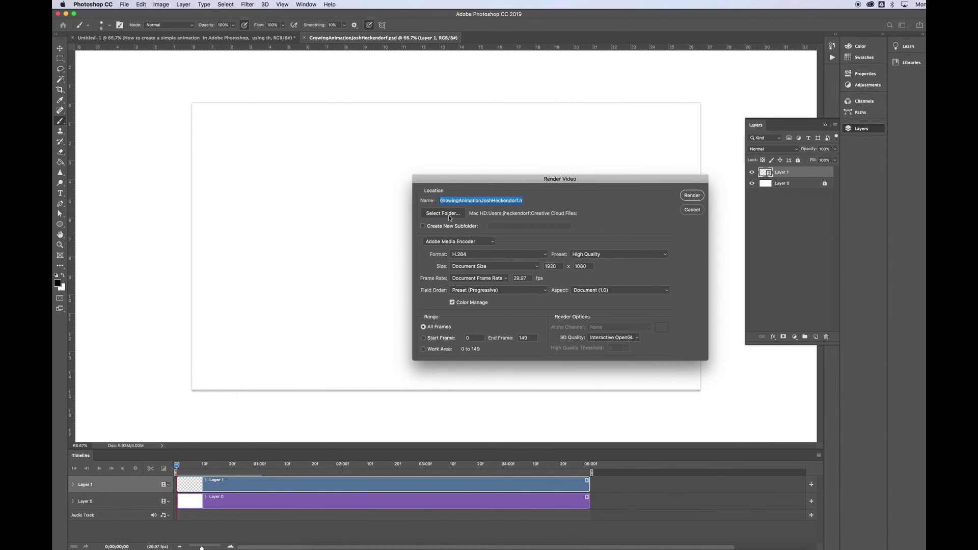
{"action": "left_click", "coordinate": [444, 213]}
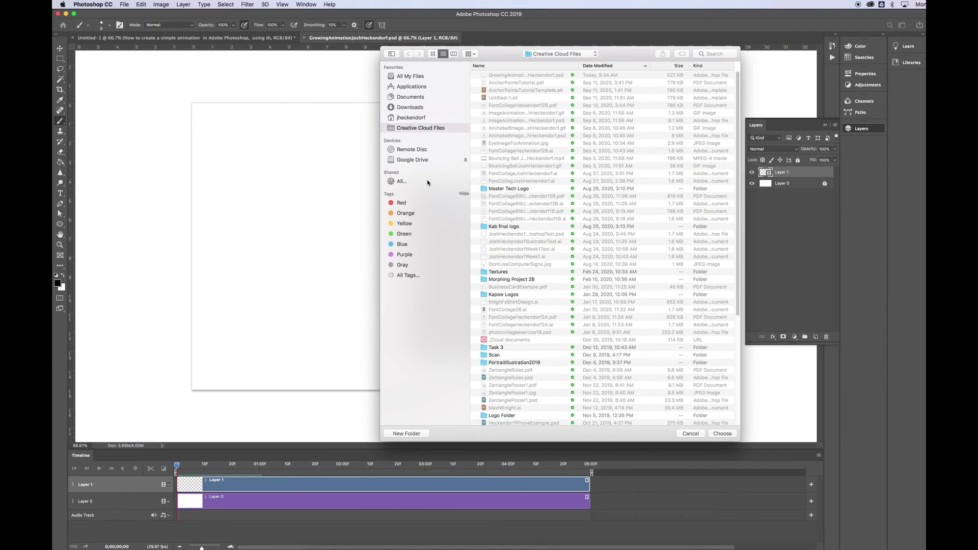
{"action": "left_click", "coordinate": [721, 434]}
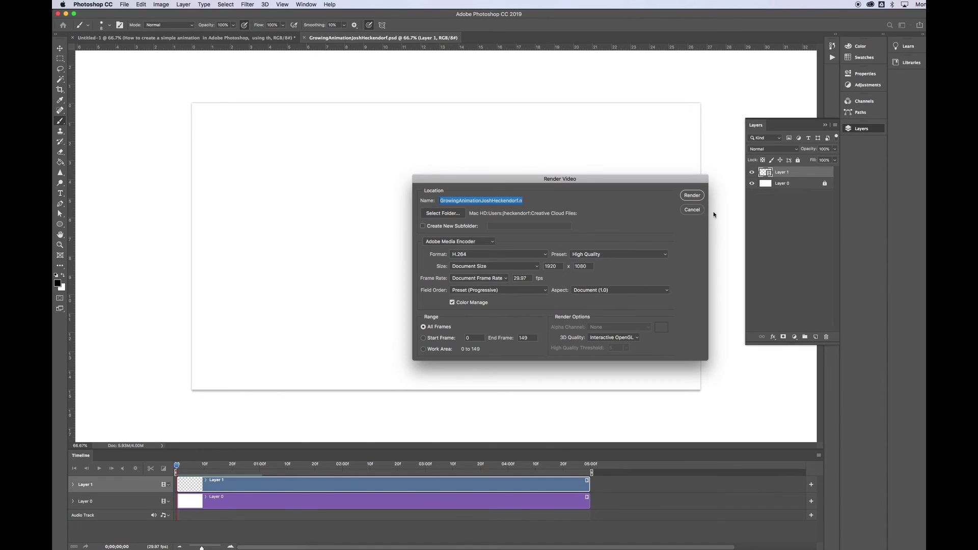
{"action": "left_click", "coordinate": [692, 196]}
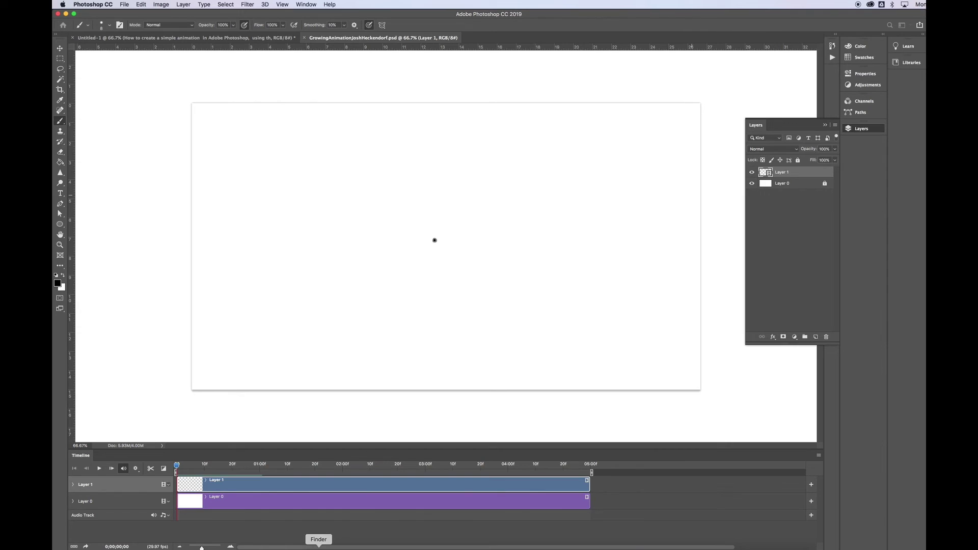
Open the rendered .mp4 from the Creative Cloud Files folder in Finder
{"action": "left_click", "coordinate": [319, 547]}
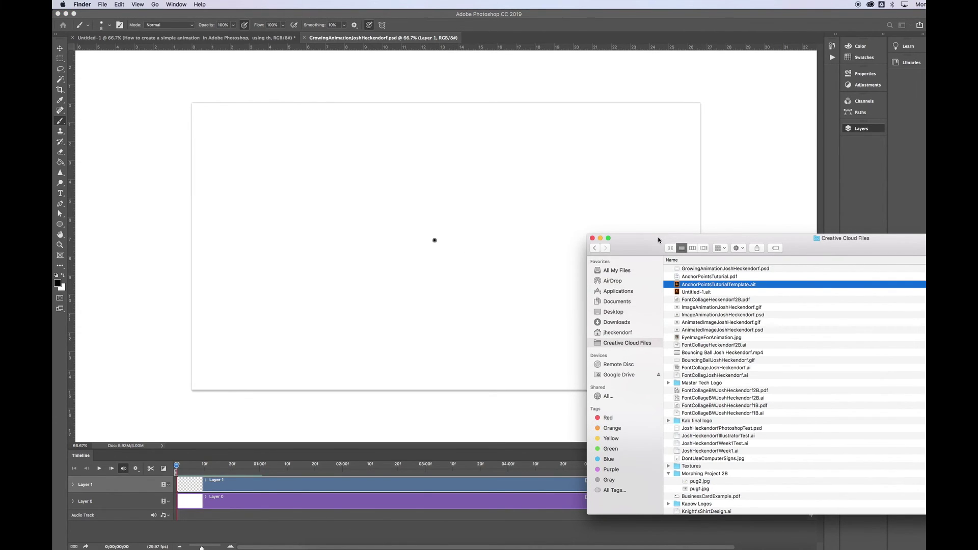
{"action": "left_click_drag", "start_coordinate": [657, 240], "coordinate": [381, 228]}
{"action": "left_click", "coordinate": [453, 257]}
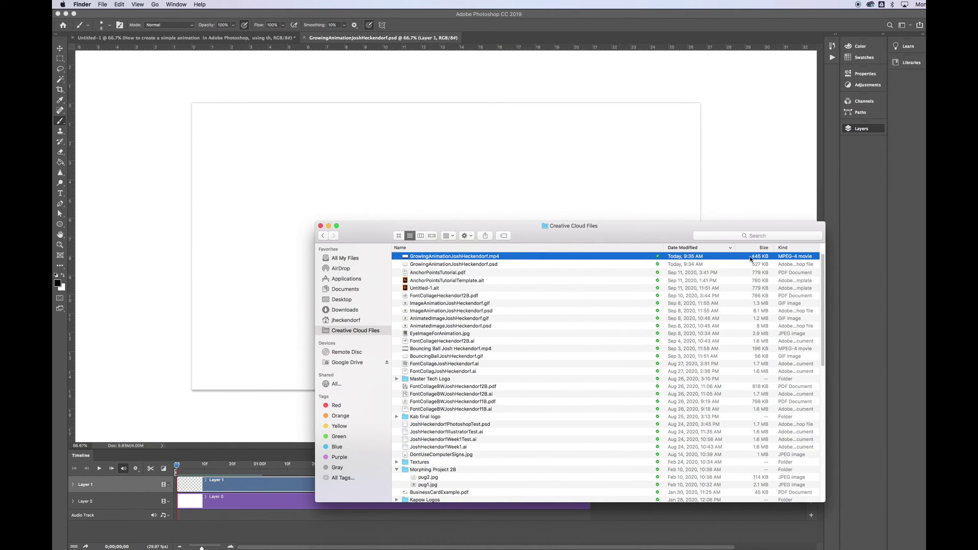
{"action": "double_click", "coordinate": [449, 258]}
Play the movie, scrub back to its beginning, close QuickTime and return to Photoshop
{"action": "left_click", "coordinate": [461, 413]}
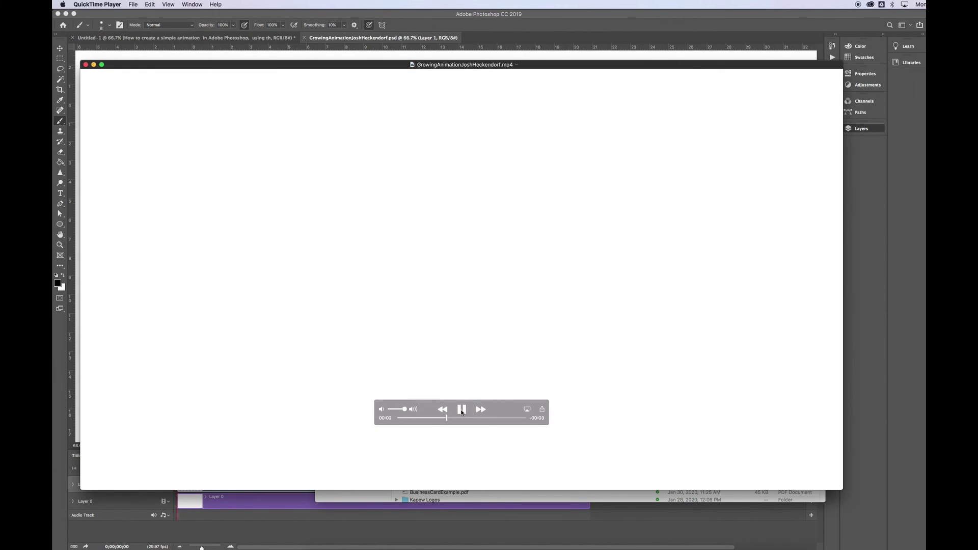
{"action": "left_click_drag", "start_coordinate": [457, 418], "coordinate": [397, 419]}
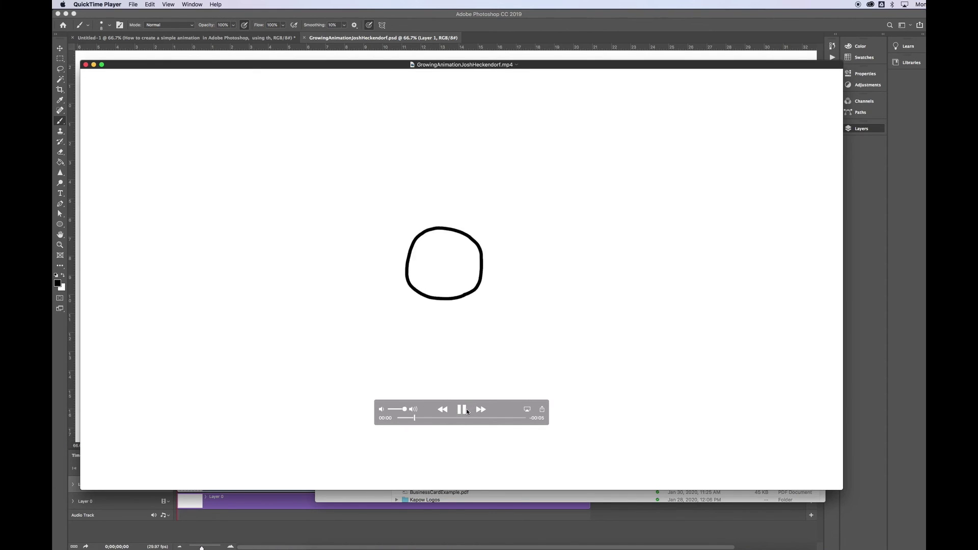
{"action": "left_click", "coordinate": [462, 414]}
{"action": "left_click_drag", "start_coordinate": [440, 416], "coordinate": [398, 422]}
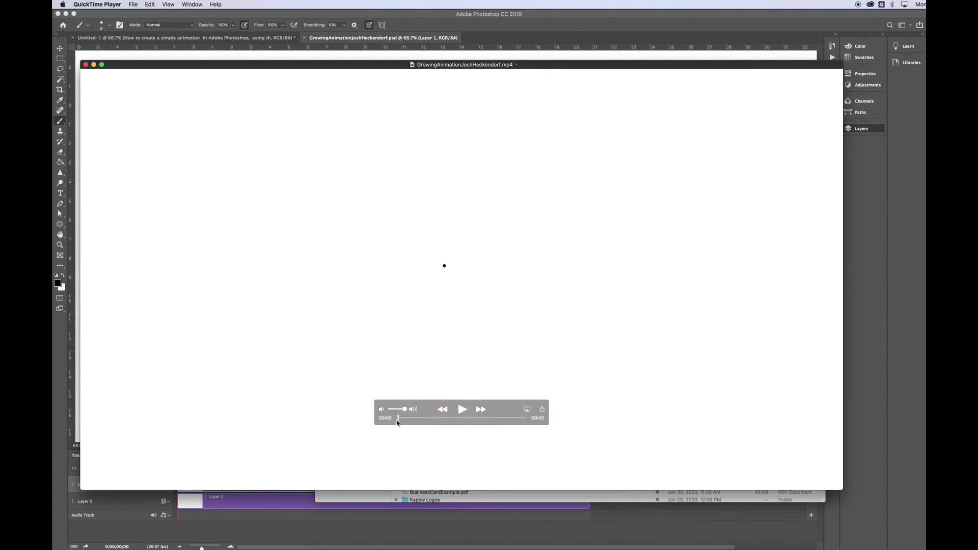
{"action": "left_click", "coordinate": [85, 65]}
{"action": "left_click", "coordinate": [285, 87]}
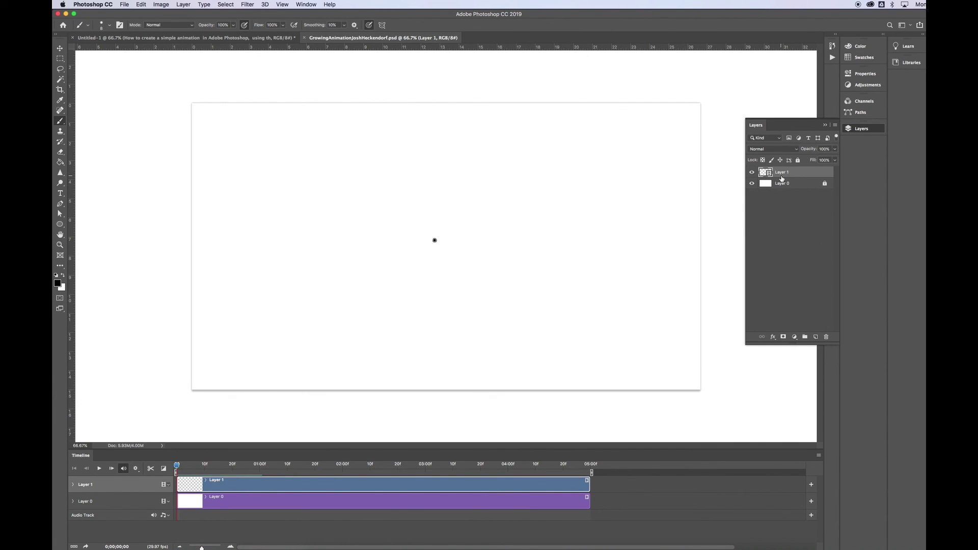
{"action": "left_click", "coordinate": [183, 5]}
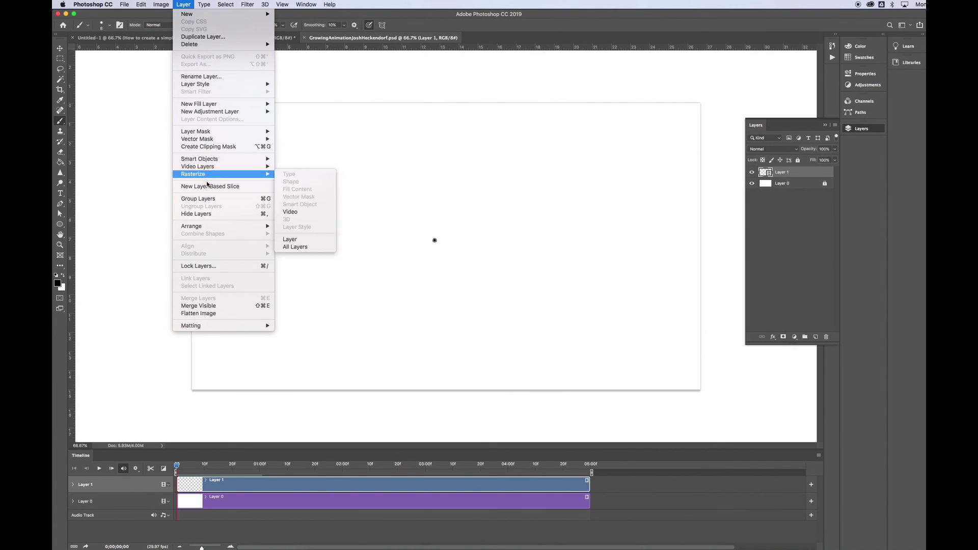
{"action": "mouse_move", "coordinate": [204, 167]}
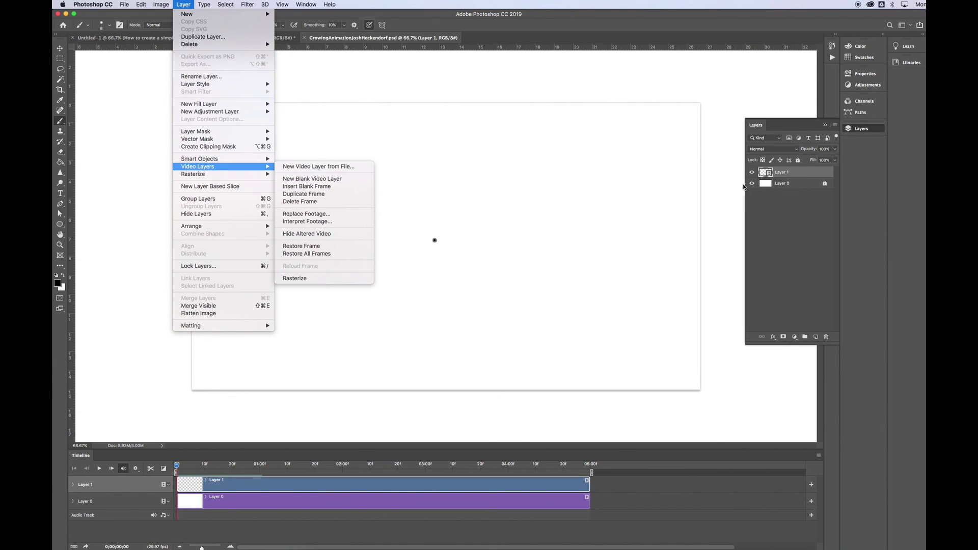
{"action": "left_click", "coordinate": [302, 184]}
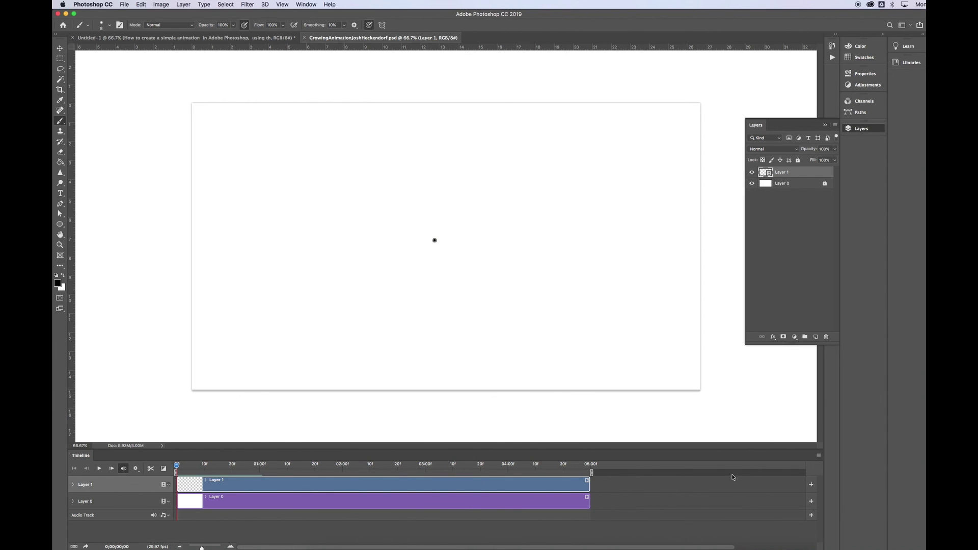
{"action": "left_click", "coordinate": [819, 456]}
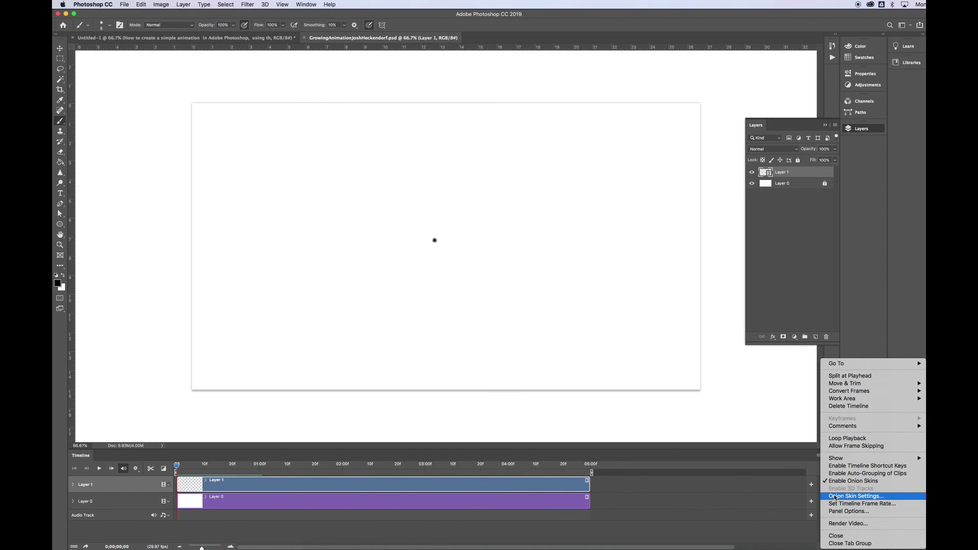
{"action": "left_click", "coordinate": [734, 450]}
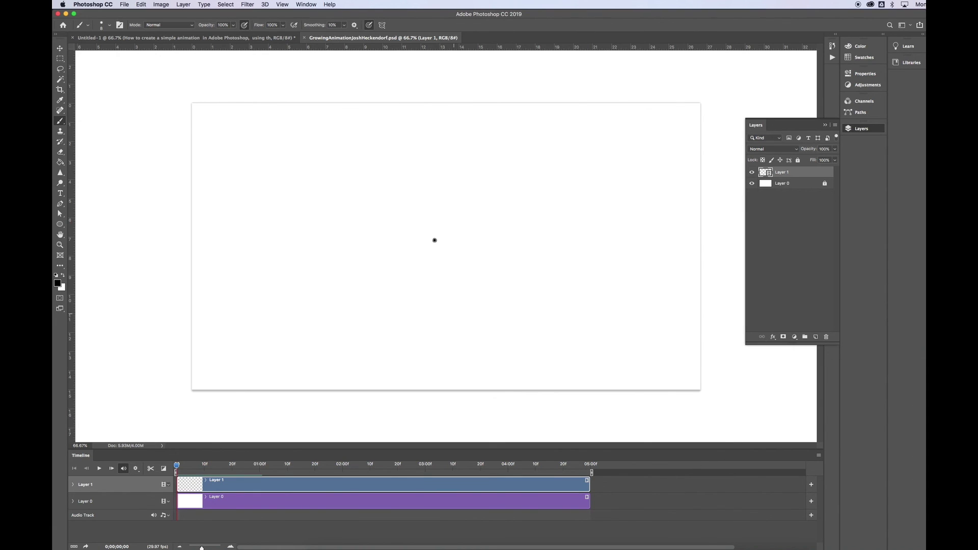